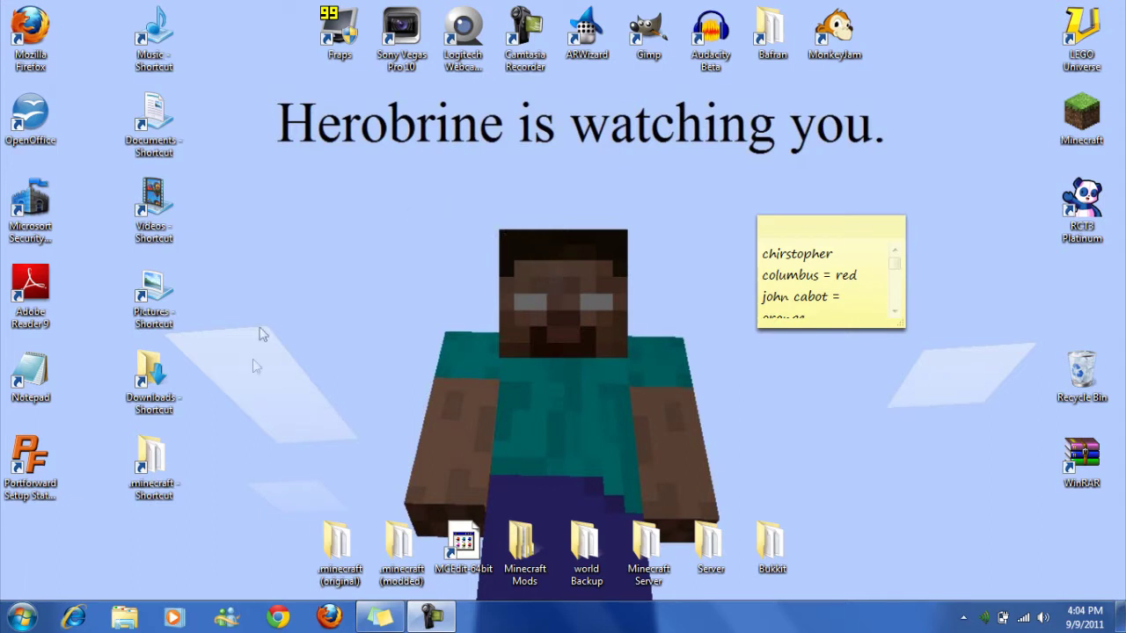
Switch to Firefox, search the web for "toomanyitems" and open the Minecraft Forum topic on TooManyItems 1.7.3
{"action": "left_click_drag", "start_coordinate": [378, 218], "coordinate": [313, 279]}
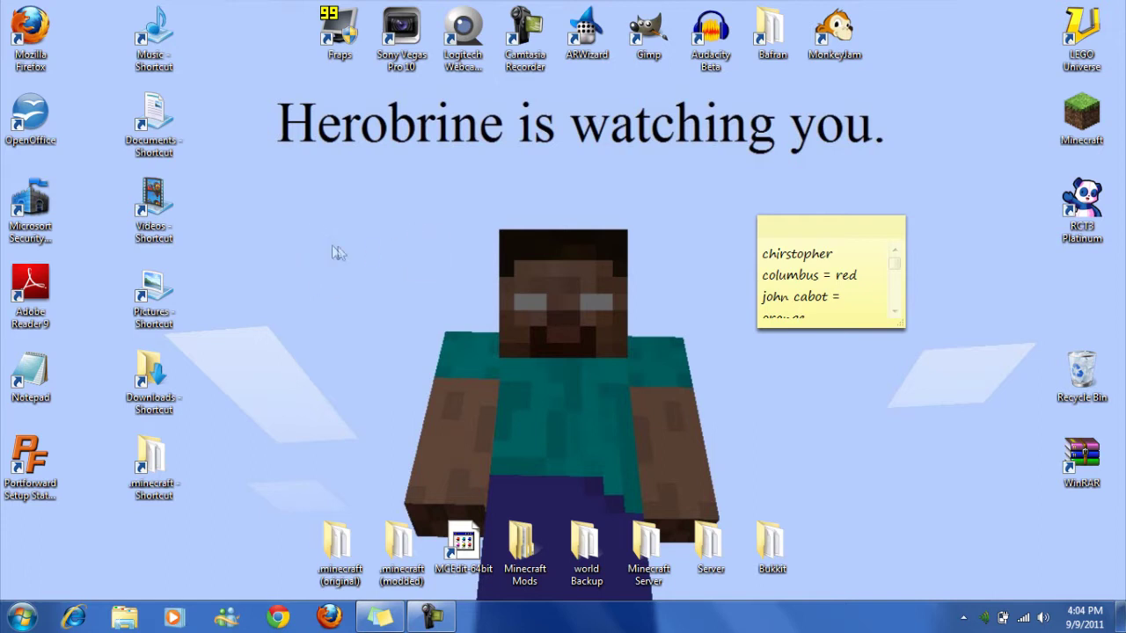
{"action": "left_click", "coordinate": [317, 619]}
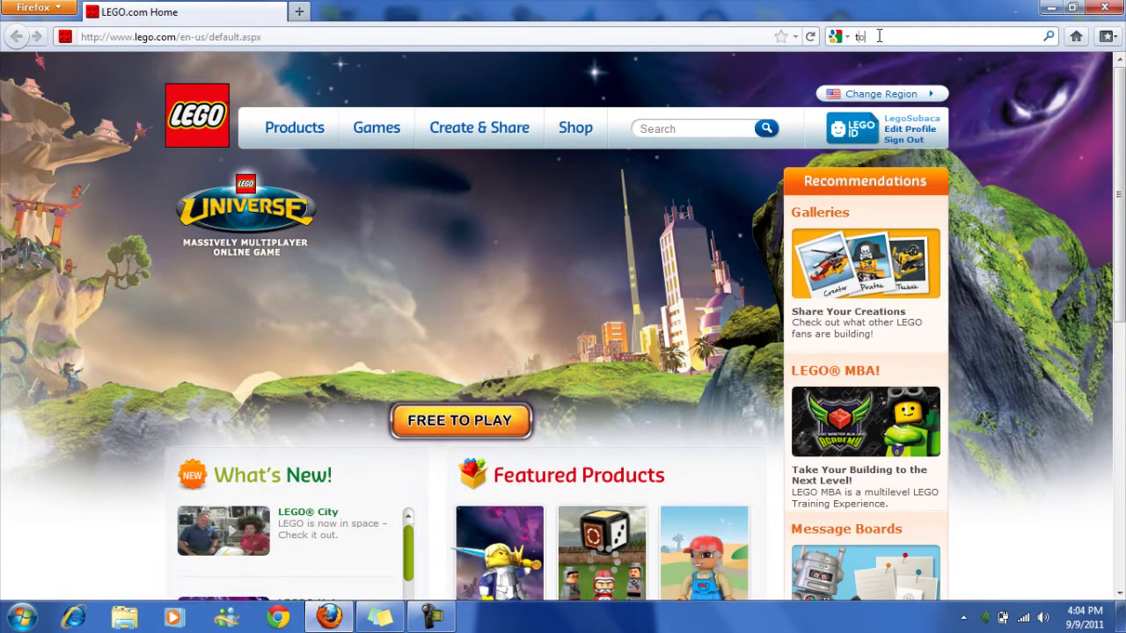
{"action": "type", "text": "toomanyitems"}
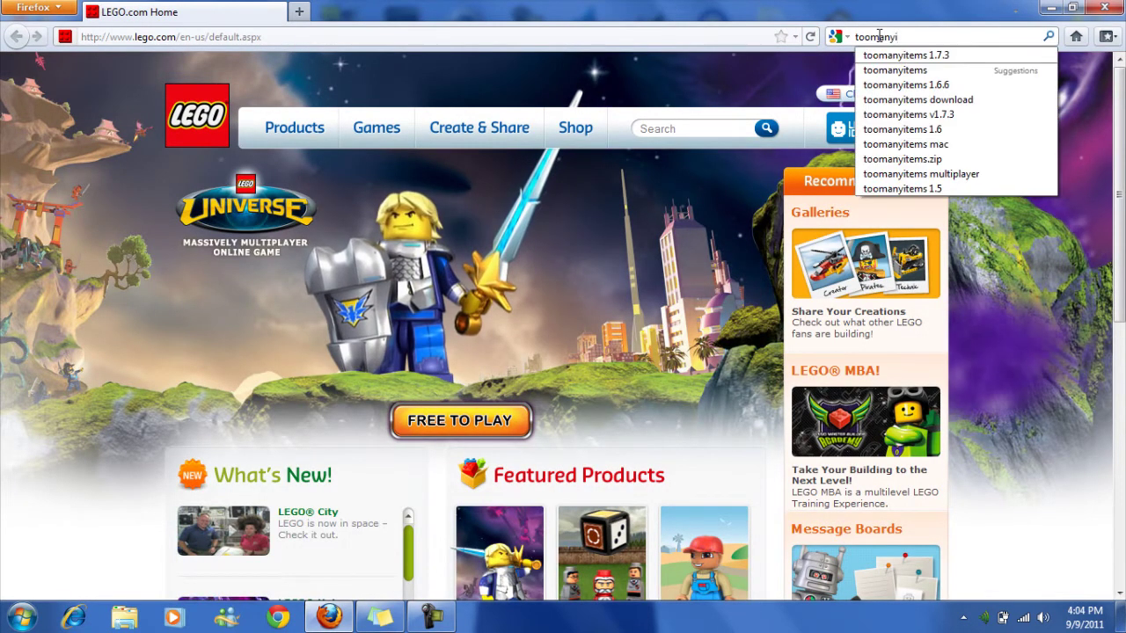
{"action": "key", "text": "Return"}
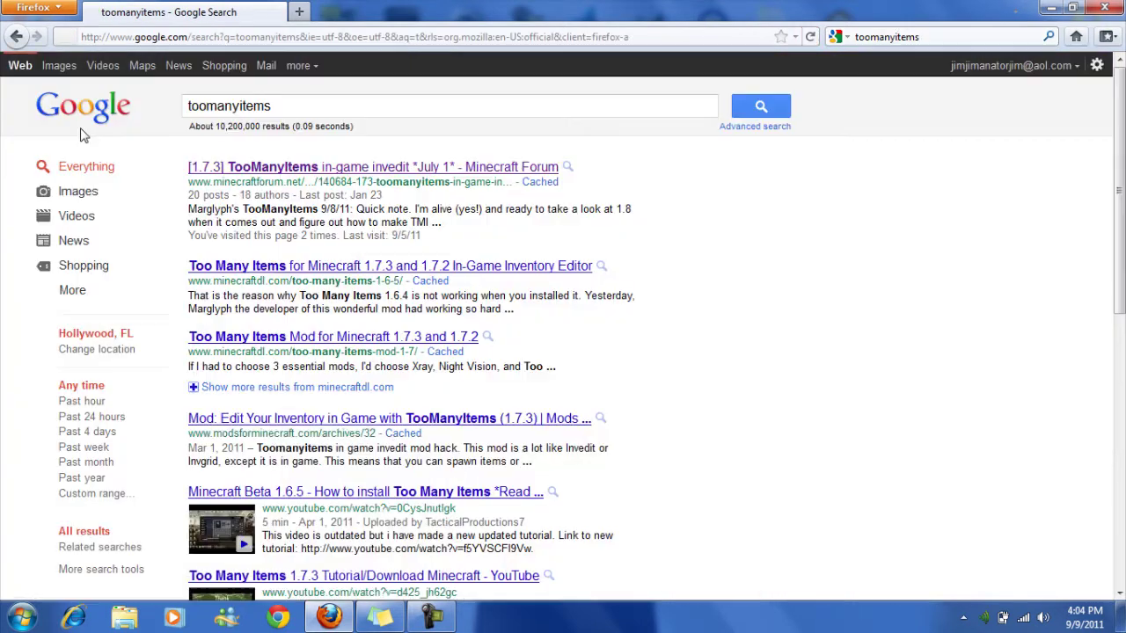
{"action": "left_click", "coordinate": [236, 175]}
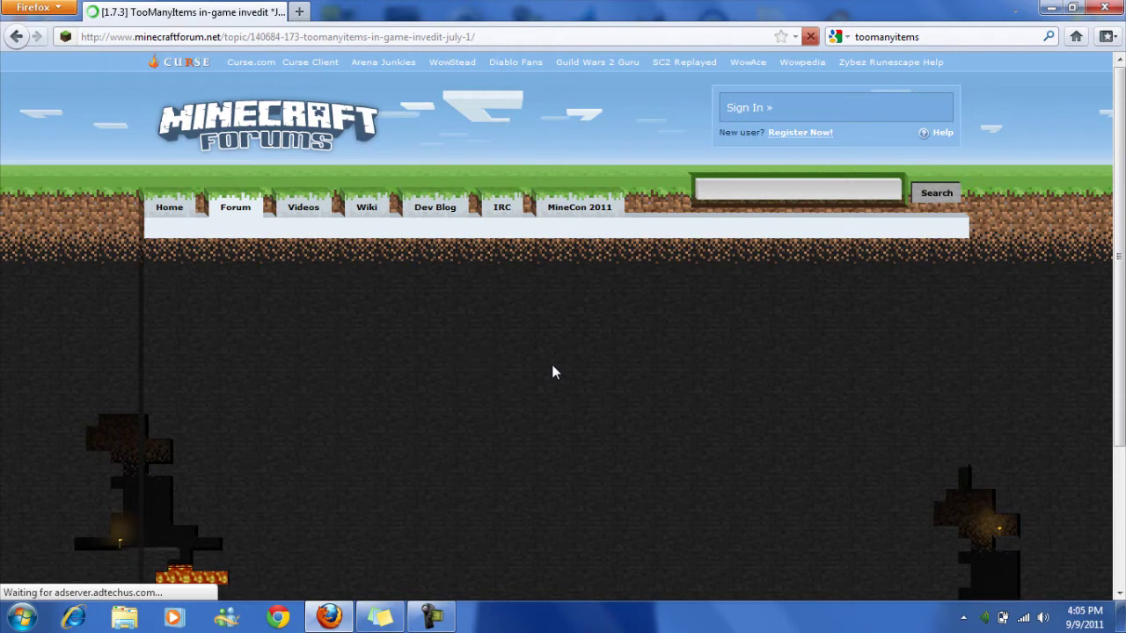
Download the TooManyItems build for 1.7.3 from the forum post, skipping the adf.ly ad and saving TooManyItems2011_07_01.zip
{"action": "scroll", "coordinate": [551, 364], "scroll_direction": "down", "scroll_amount": 3}
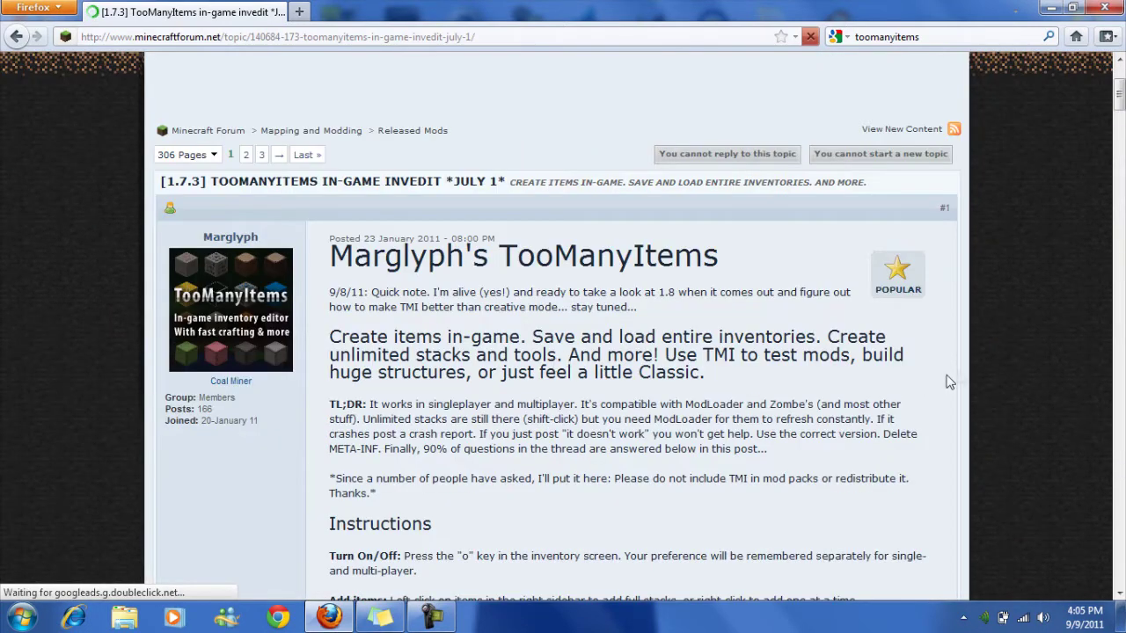
{"action": "scroll", "coordinate": [487, 420], "scroll_direction": "down", "scroll_amount": 7}
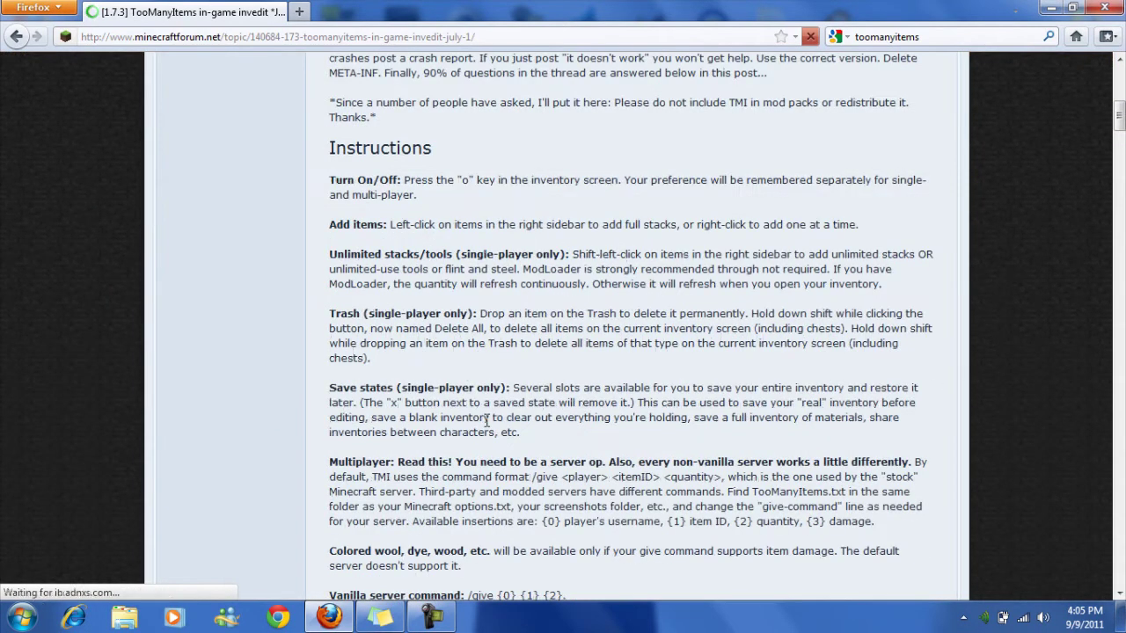
{"action": "scroll", "coordinate": [284, 333], "scroll_direction": "up", "scroll_amount": 4}
{"action": "scroll", "coordinate": [806, 406], "scroll_direction": "down", "scroll_amount": 2}
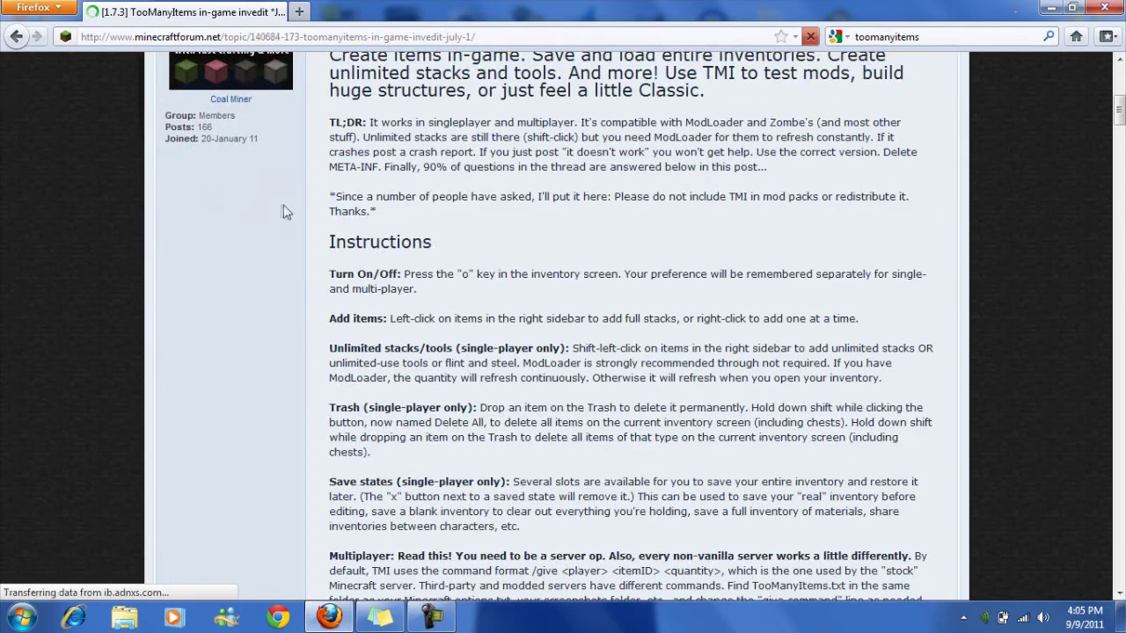
{"action": "scroll", "coordinate": [256, 269], "scroll_direction": "down", "scroll_amount": 11}
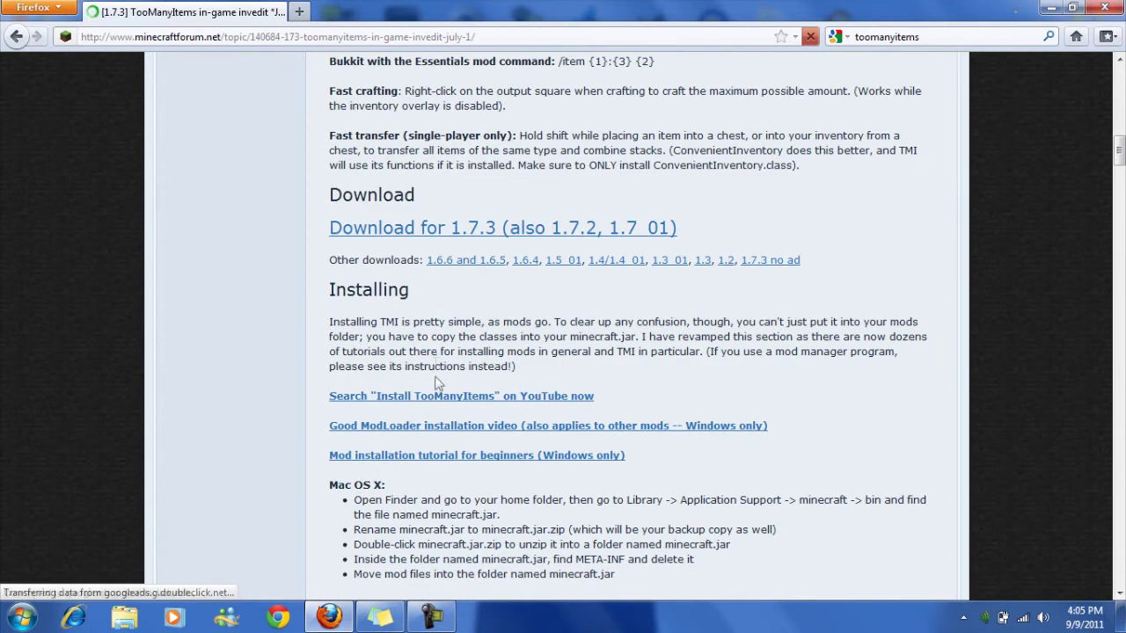
{"action": "left_click_drag", "start_coordinate": [579, 368], "coordinate": [555, 367]}
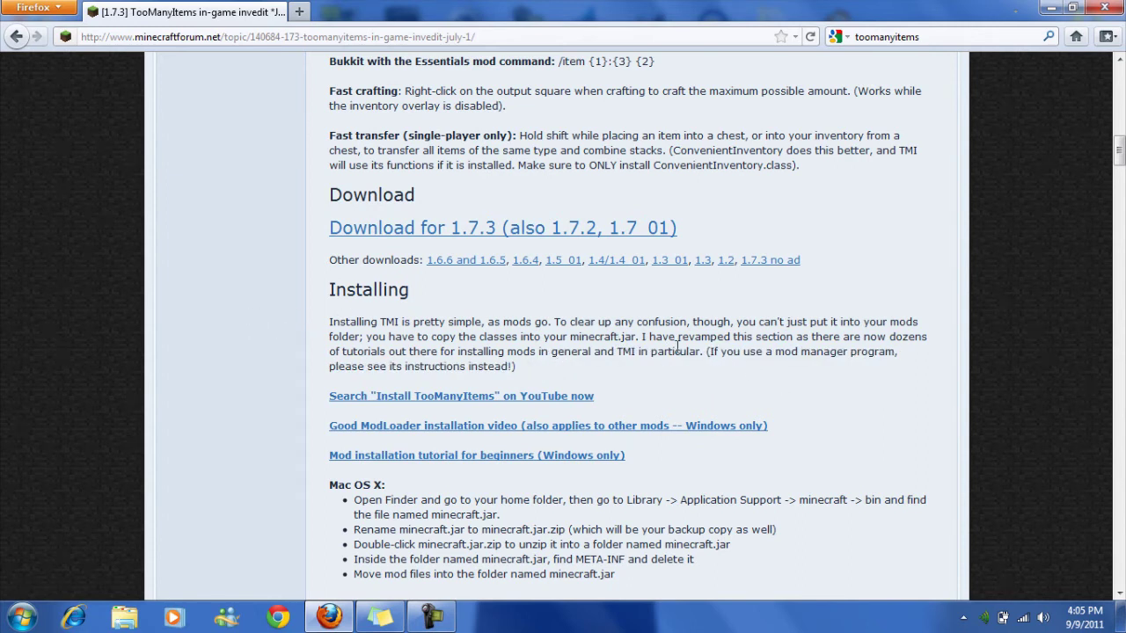
{"action": "scroll", "coordinate": [261, 357], "scroll_direction": "up", "scroll_amount": 2}
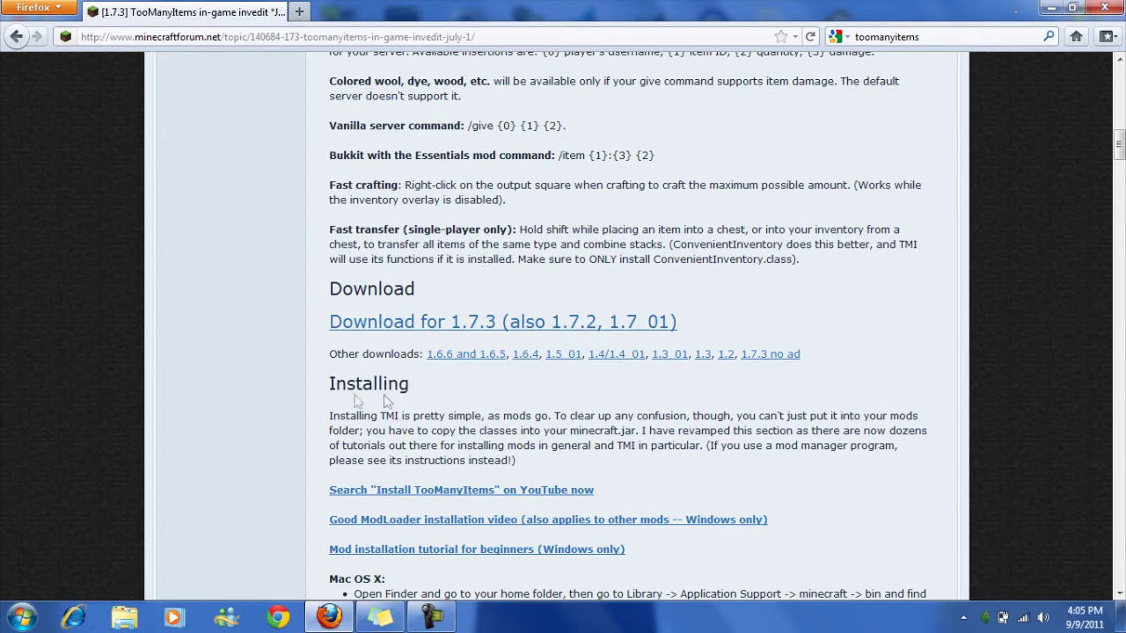
{"action": "left_click", "coordinate": [407, 331]}
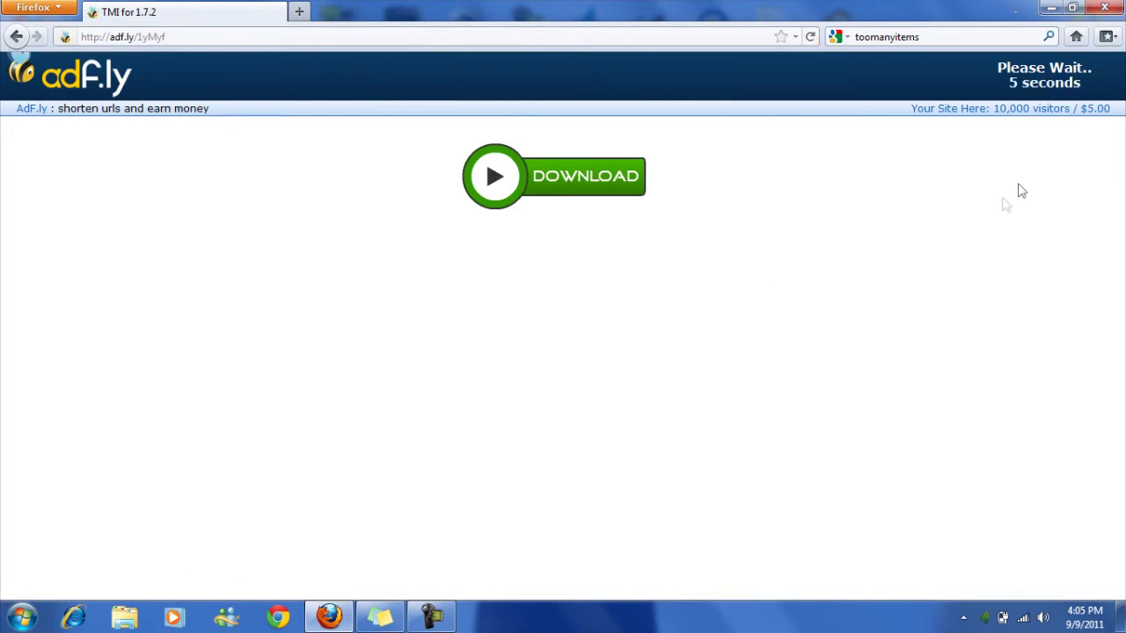
{"action": "left_click", "coordinate": [1038, 77]}
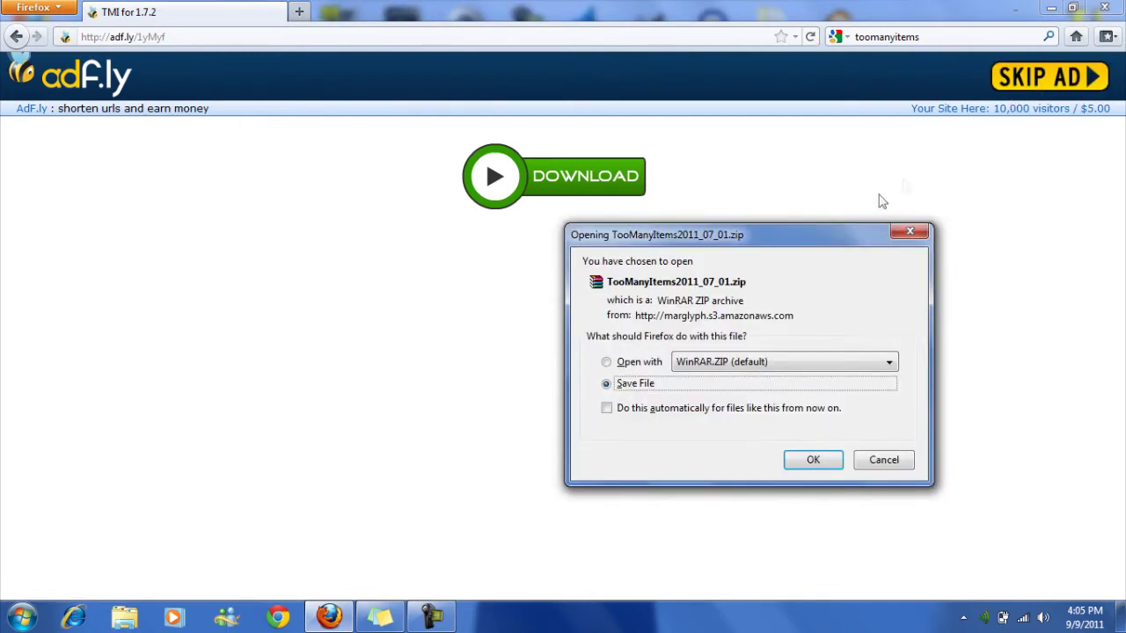
{"action": "left_click", "coordinate": [807, 462]}
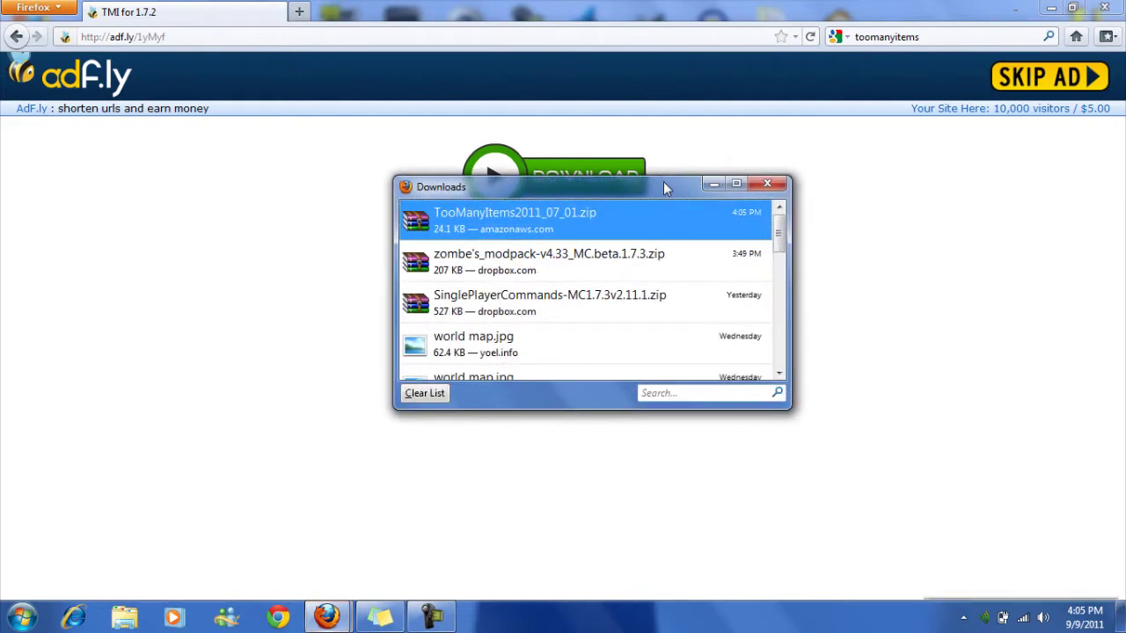
Open the downloaded TooManyItems2011_07_01.zip in WinRAR, minimize the browser and look through the archive's class files
{"action": "double_click", "coordinate": [569, 213]}
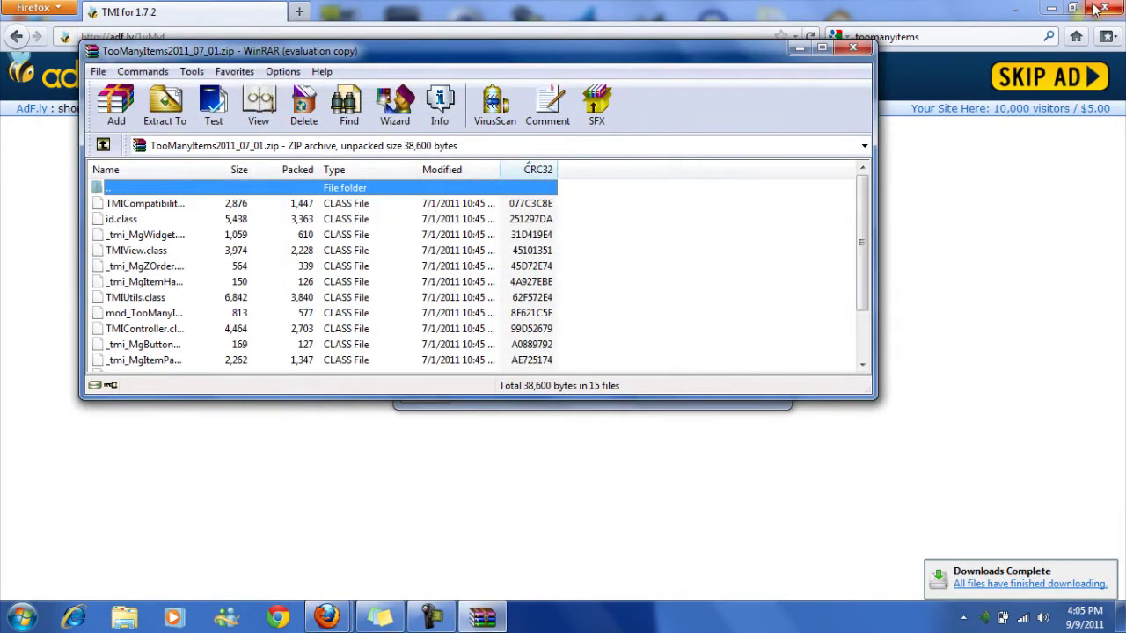
{"action": "left_click", "coordinate": [1051, 8]}
{"action": "left_click", "coordinate": [565, 228]}
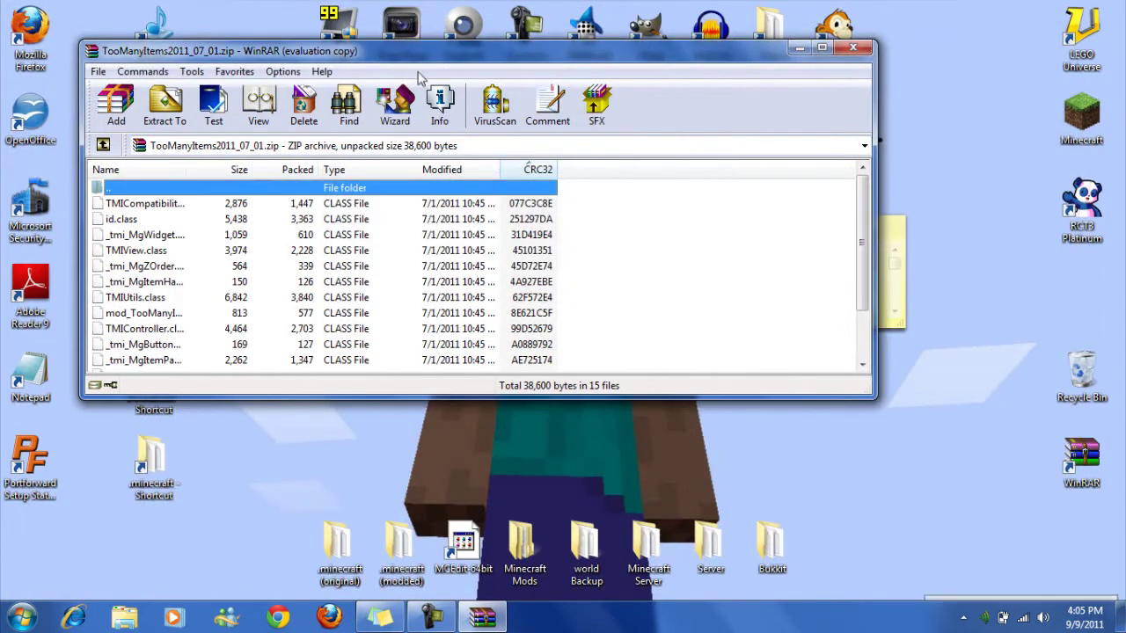
{"action": "left_click_drag", "start_coordinate": [338, 60], "coordinate": [582, 83]}
{"action": "scroll", "coordinate": [641, 264], "scroll_direction": "down", "scroll_amount": 2}
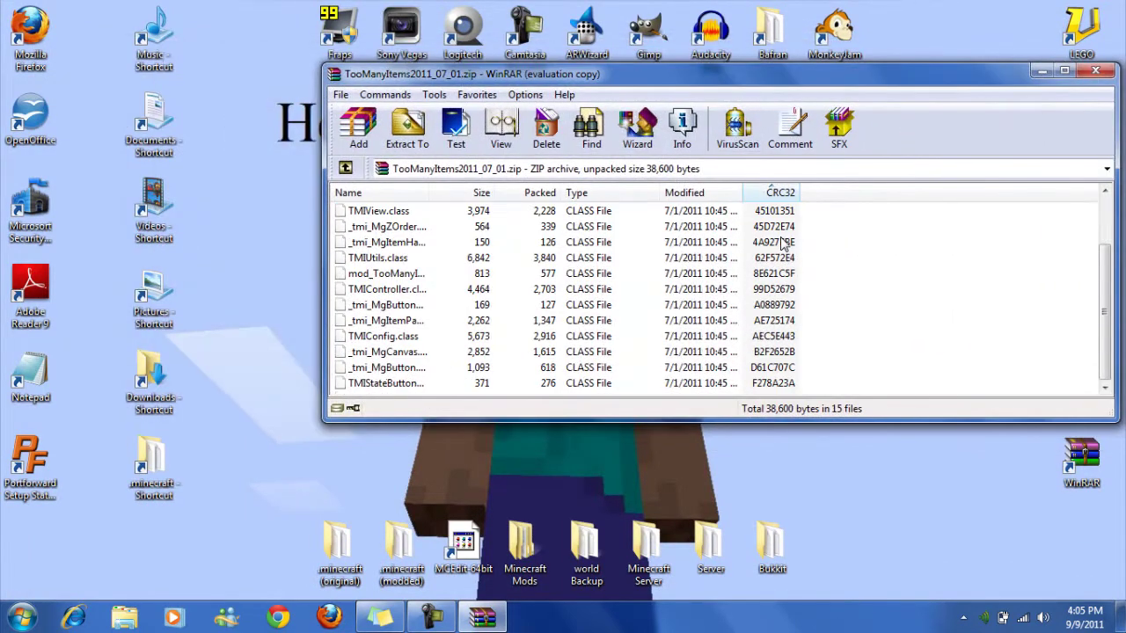
{"action": "scroll", "coordinate": [642, 263], "scroll_direction": "up", "scroll_amount": 2}
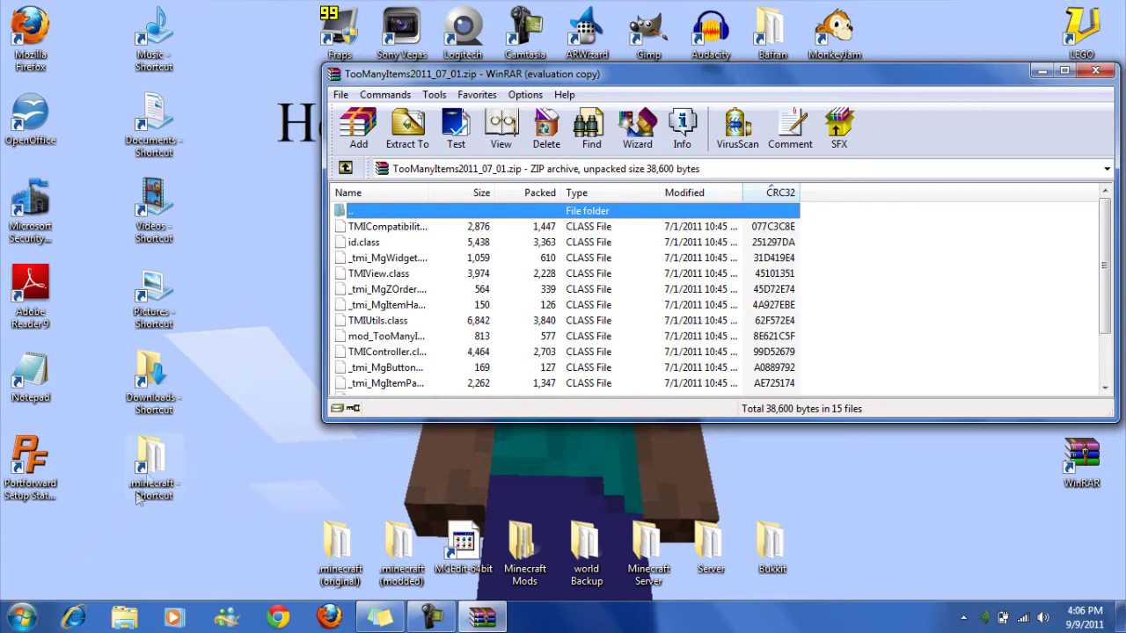
Open the Roaming folder using %appdata% and place its window beside the TooManyItems archive
{"action": "left_click", "coordinate": [21, 617]}
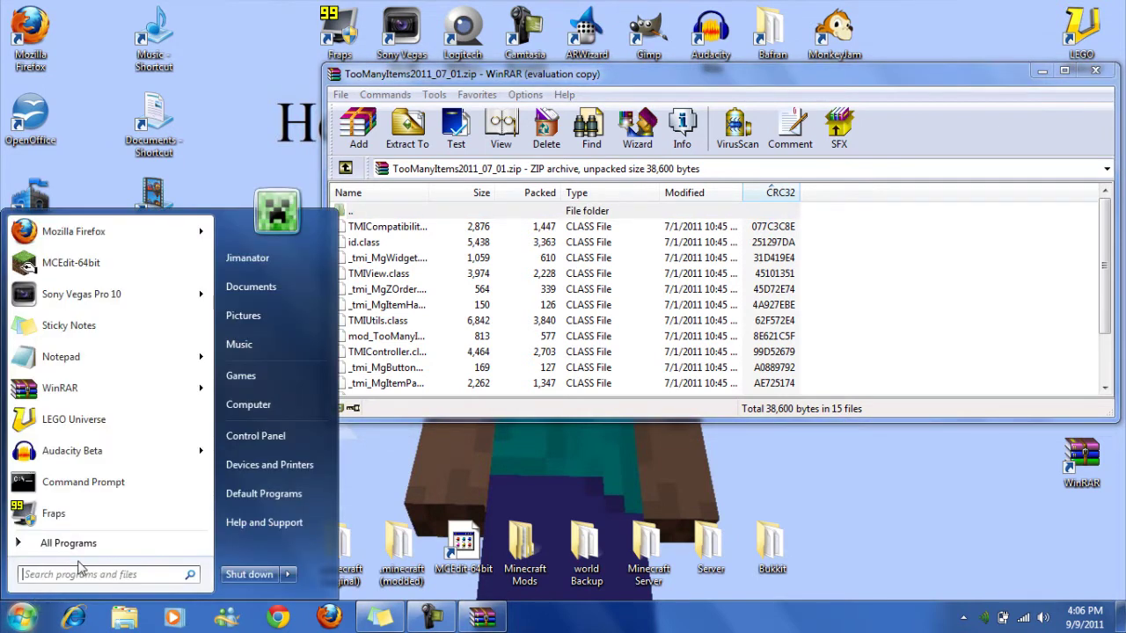
{"action": "type", "text": "%a"}
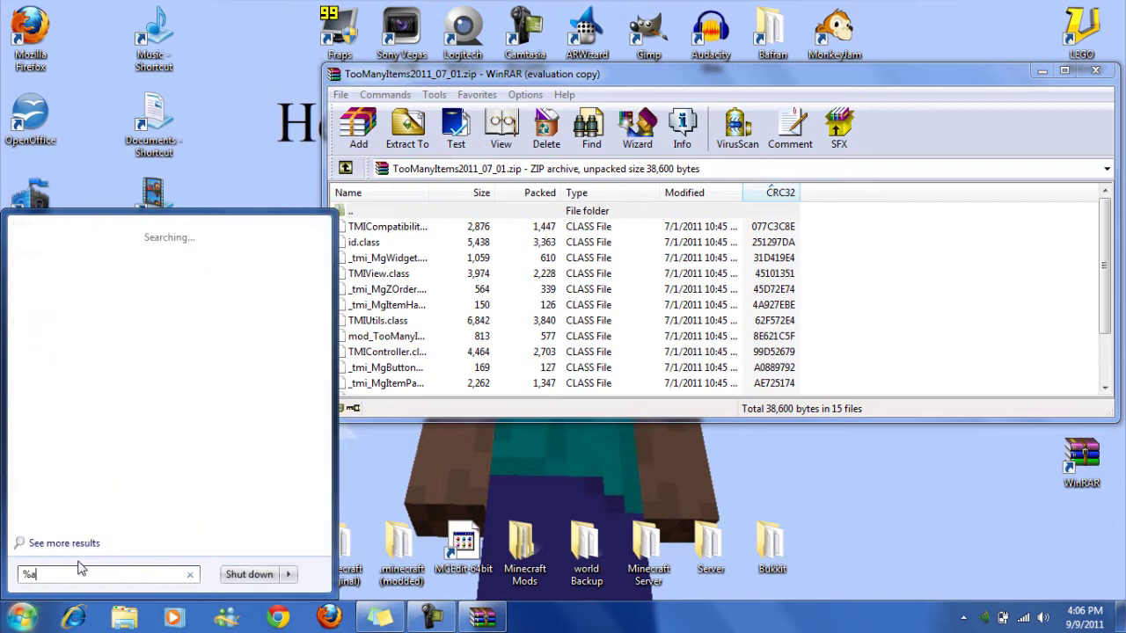
{"action": "type", "text": "ppdata%"}
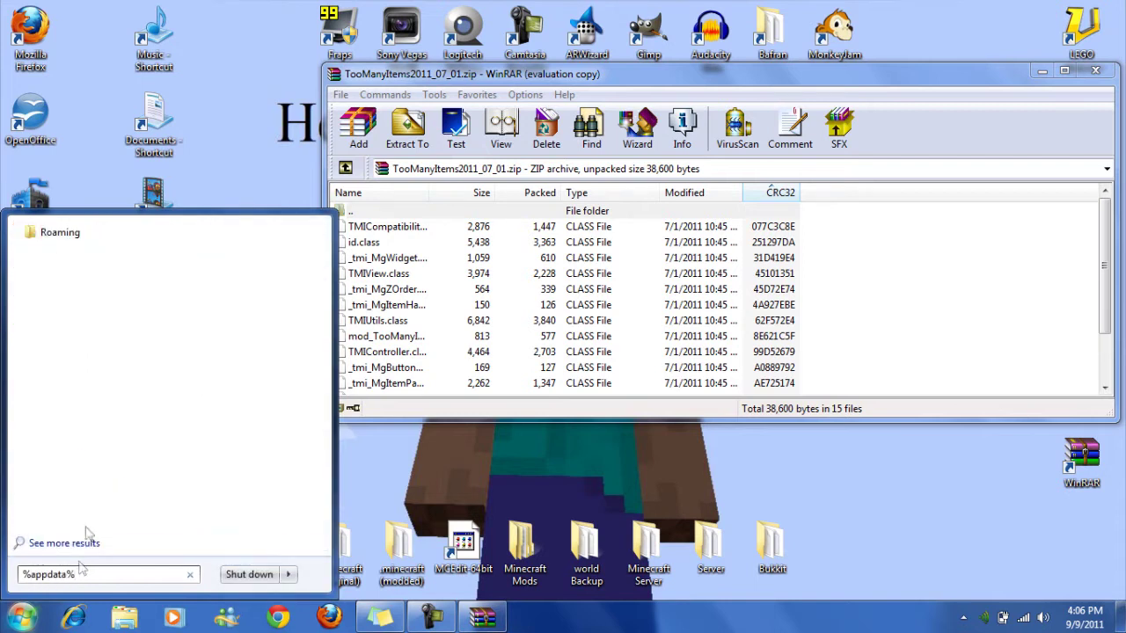
{"action": "left_click", "coordinate": [67, 235]}
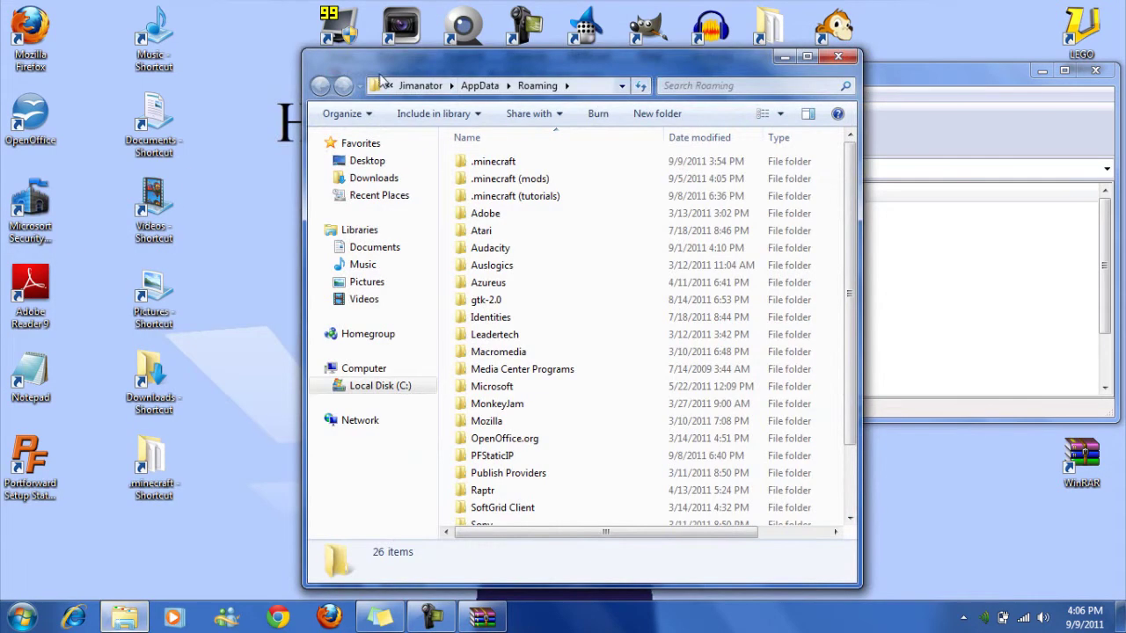
{"action": "left_click_drag", "start_coordinate": [407, 65], "coordinate": [127, 41]}
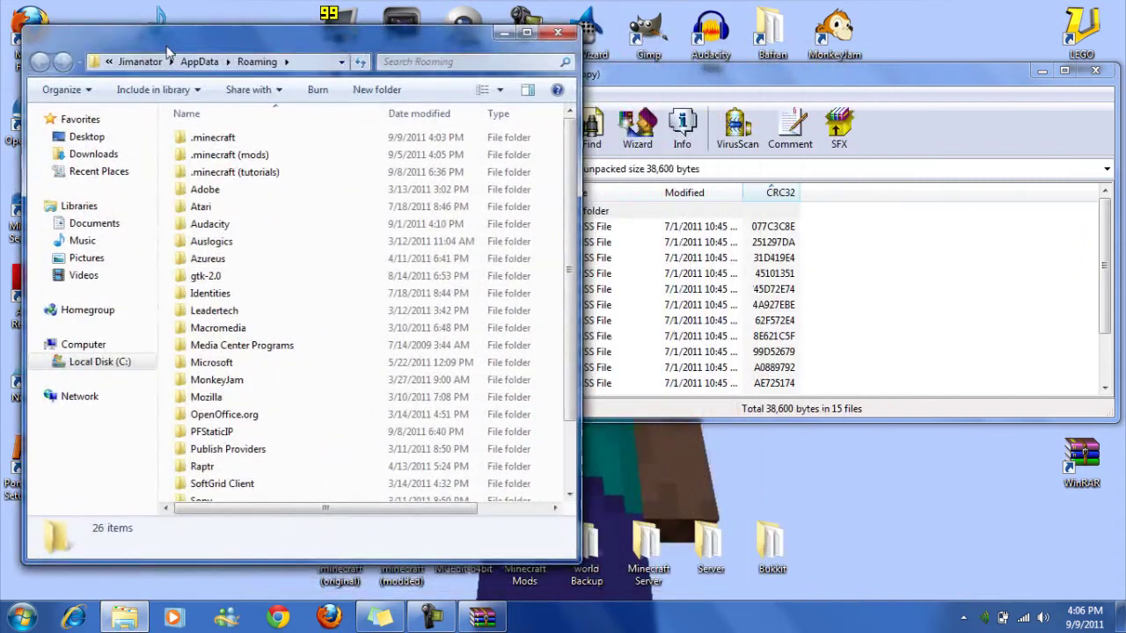
Open minecraft.jar from the .minecraft\bin folder in WinRAR and arrange the TooManyItems archive next to it
{"action": "double_click", "coordinate": [211, 142]}
{"action": "left_click", "coordinate": [677, 104]}
{"action": "left_click_drag", "start_coordinate": [646, 78], "coordinate": [704, 79]}
{"action": "double_click", "coordinate": [211, 137]}
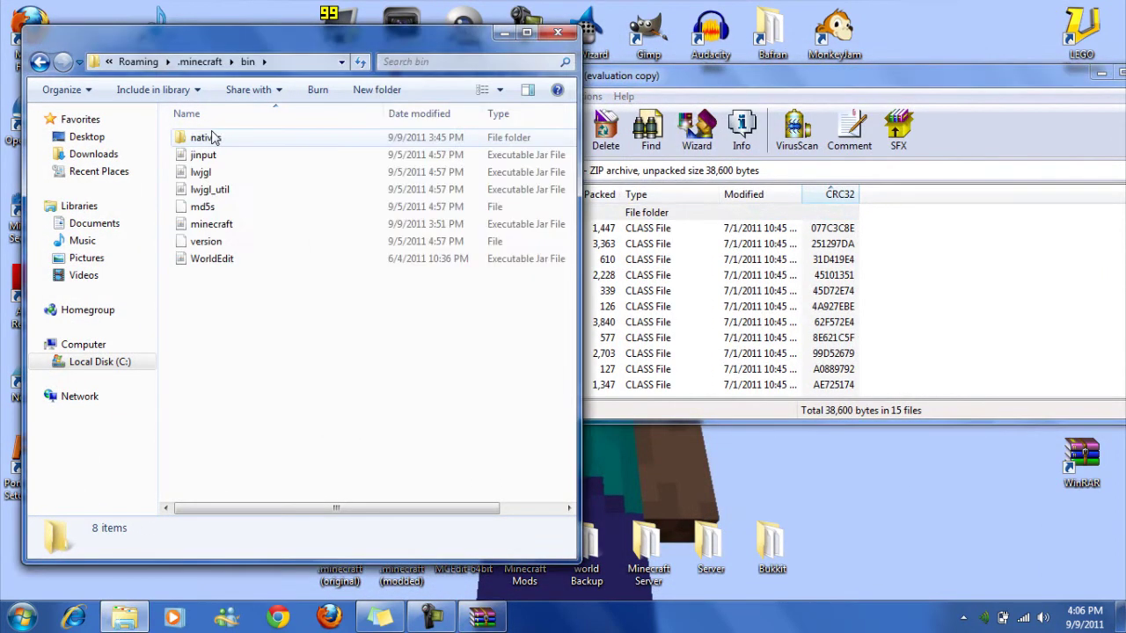
{"action": "right_click", "coordinate": [211, 225]}
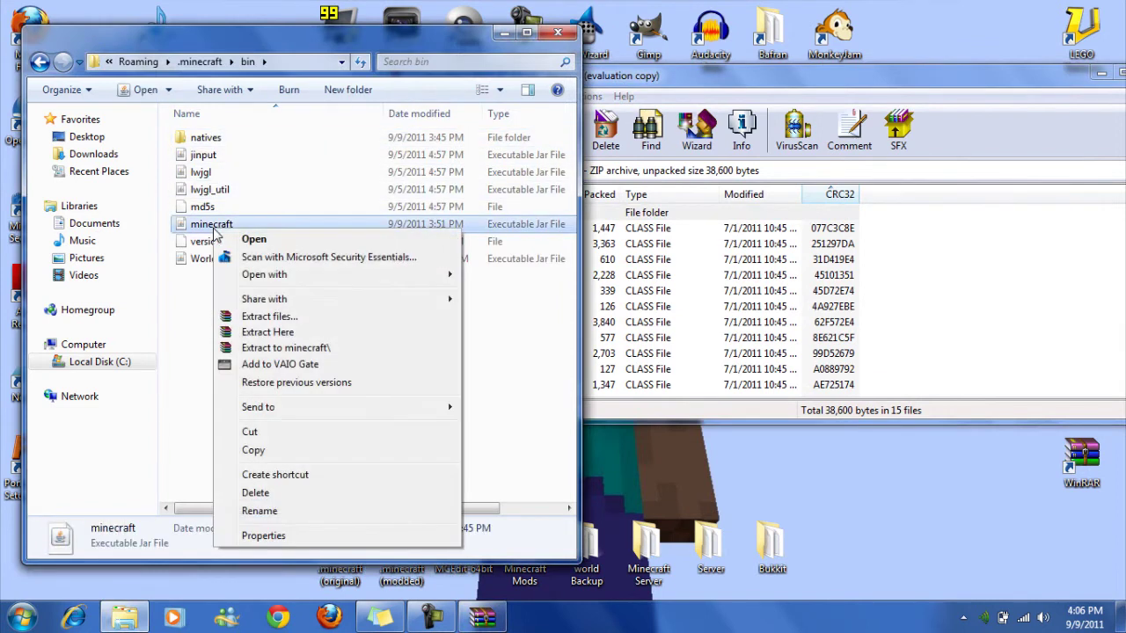
{"action": "mouse_move", "coordinate": [267, 285]}
{"action": "left_click", "coordinate": [533, 291]}
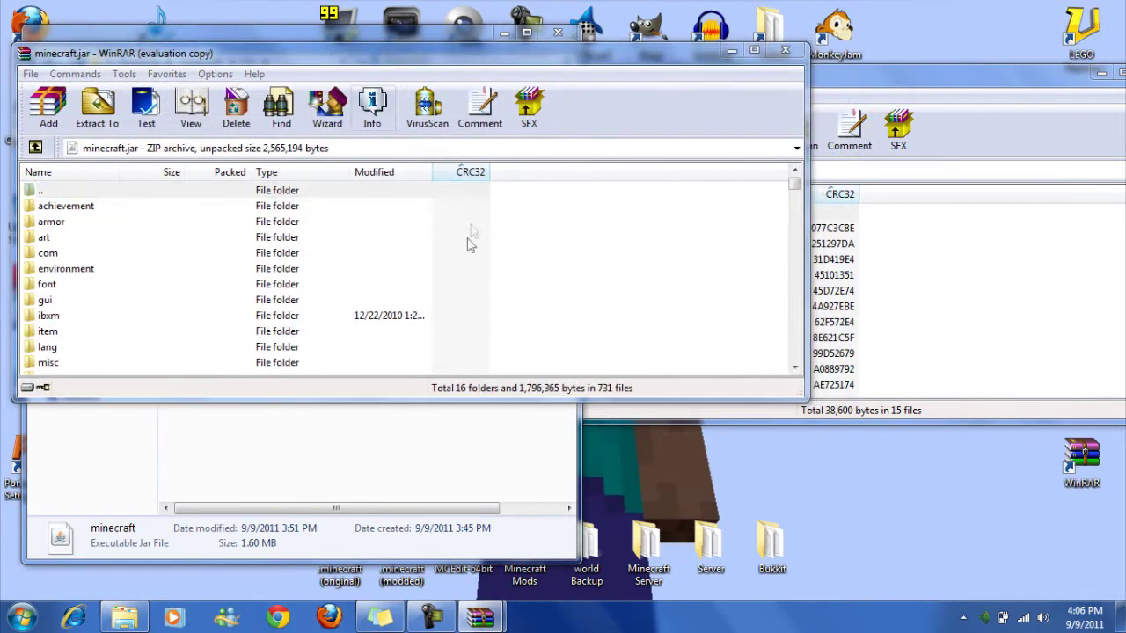
{"action": "left_click", "coordinate": [498, 231]}
{"action": "left_click_drag", "start_coordinate": [846, 81], "coordinate": [868, 89]}
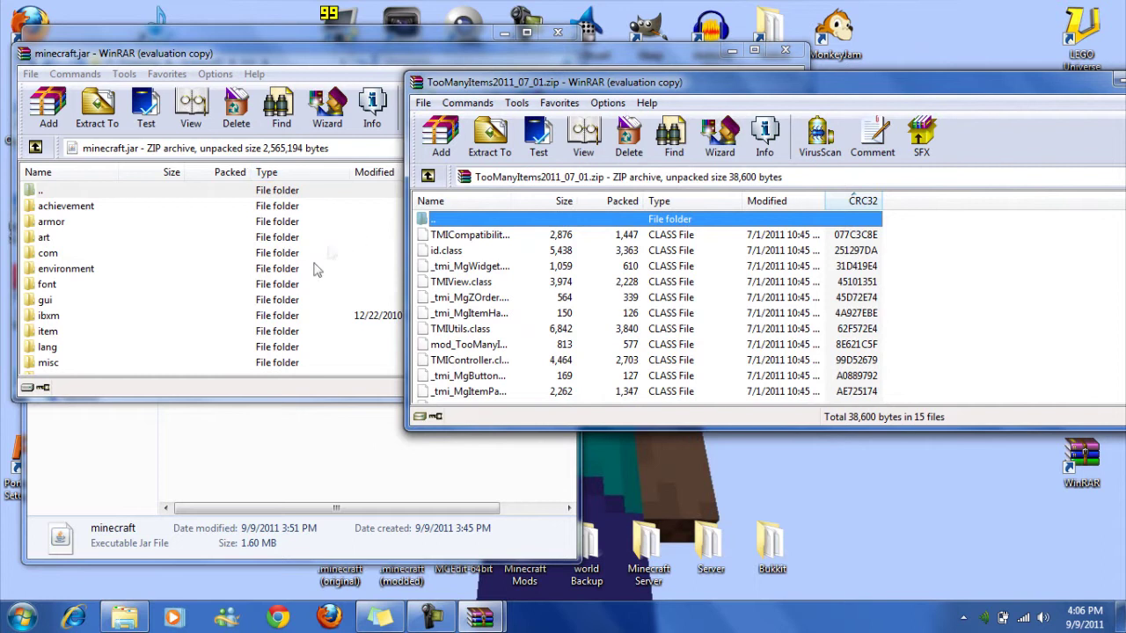
Examine the file listings of the TooManyItems archive and of minecraft.jar
{"action": "scroll", "coordinate": [171, 248], "scroll_direction": "down", "scroll_amount": 2}
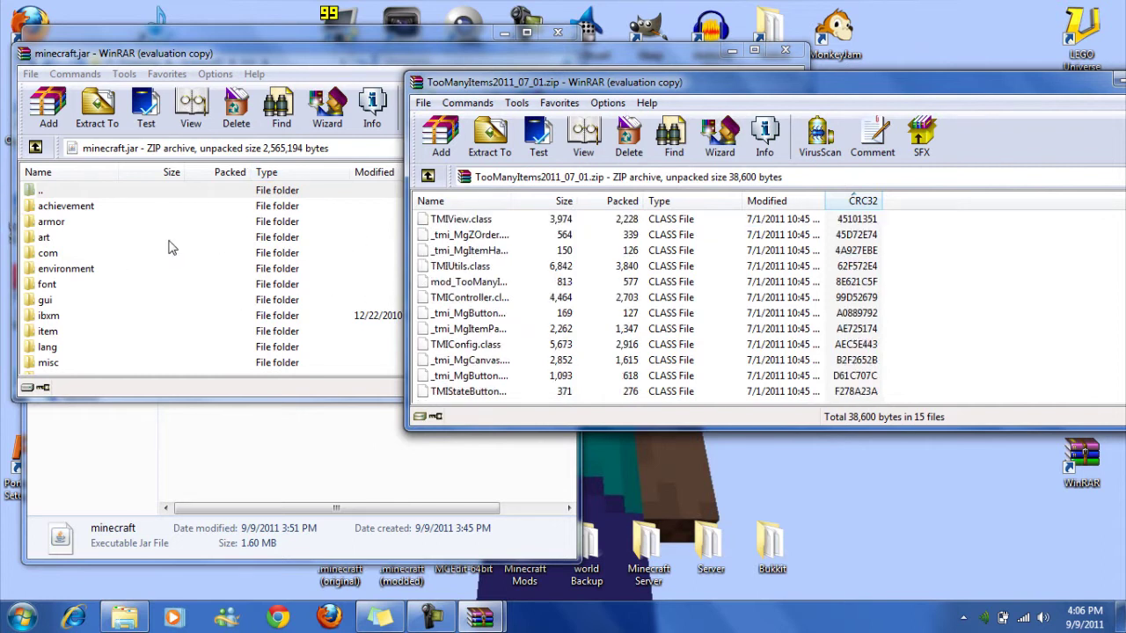
{"action": "scroll", "coordinate": [172, 250], "scroll_direction": "up", "scroll_amount": 2}
{"action": "left_click", "coordinate": [143, 58]}
{"action": "scroll", "coordinate": [160, 211], "scroll_direction": "down", "scroll_amount": 5}
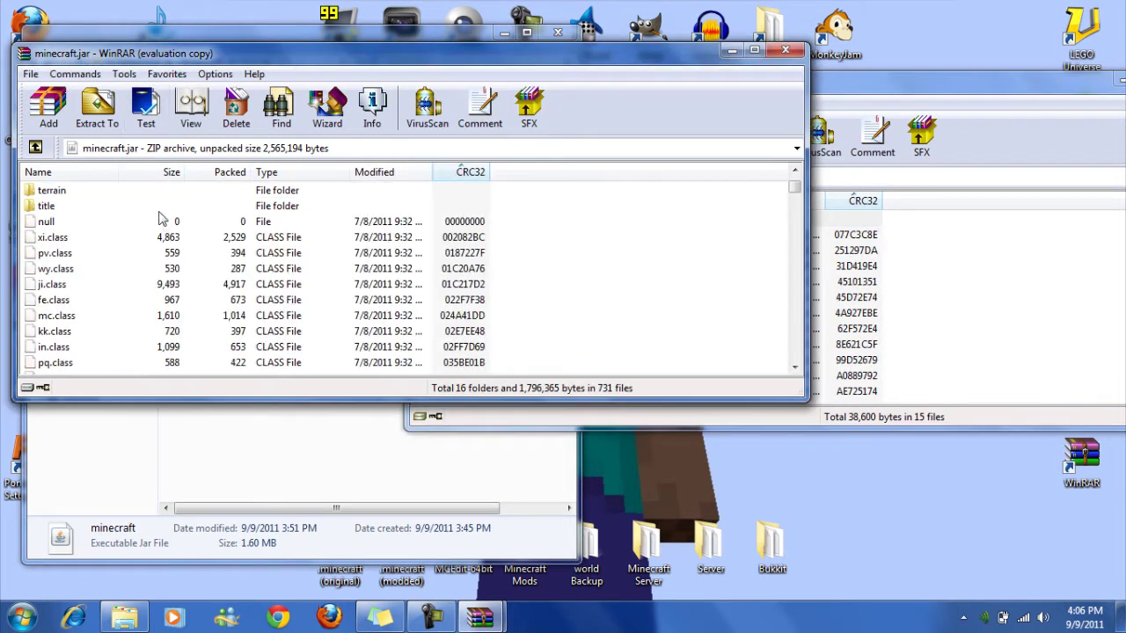
{"action": "scroll", "coordinate": [173, 236], "scroll_direction": "up", "scroll_amount": 4}
{"action": "scroll", "coordinate": [173, 235], "scroll_direction": "up", "scroll_amount": 1}
{"action": "scroll", "coordinate": [170, 234], "scroll_direction": "down", "scroll_amount": 3}
{"action": "scroll", "coordinate": [170, 234], "scroll_direction": "up", "scroll_amount": 3}
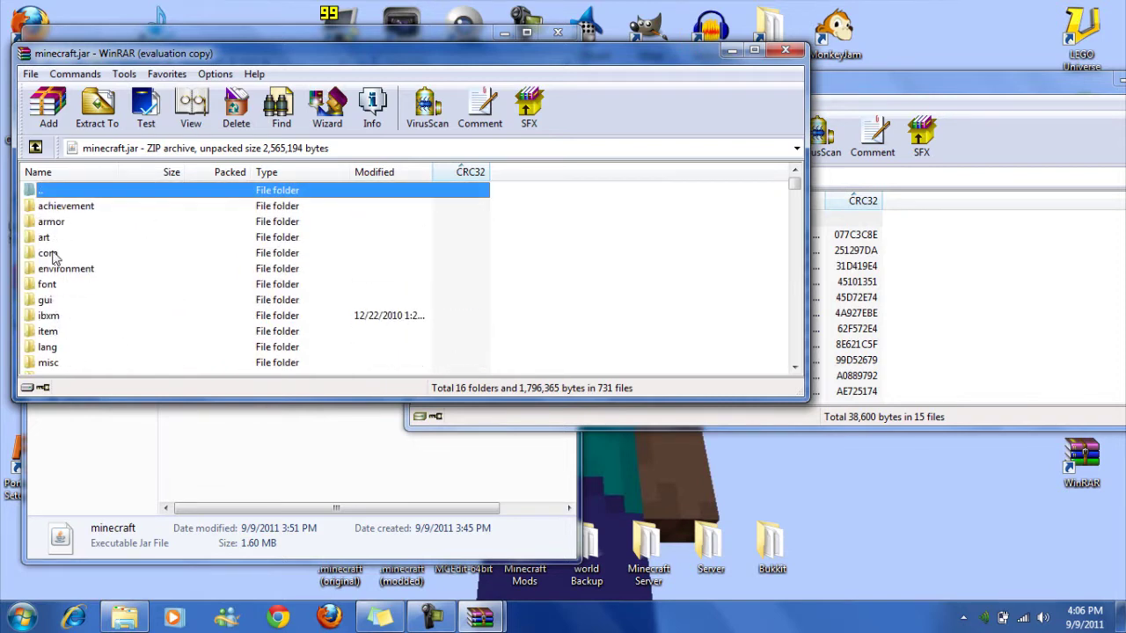
Add all the class files from the TooManyItems archive to minecraft.jar using the Add and replace files mode
{"action": "left_click", "coordinate": [864, 93]}
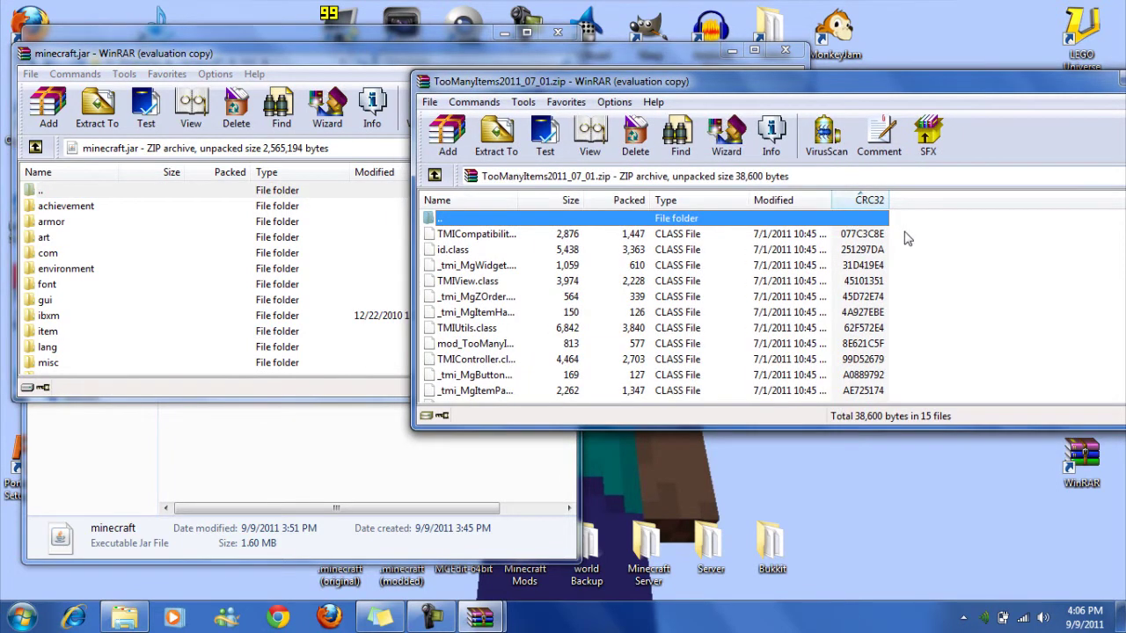
{"action": "left_click_drag", "start_coordinate": [922, 238], "coordinate": [852, 455]}
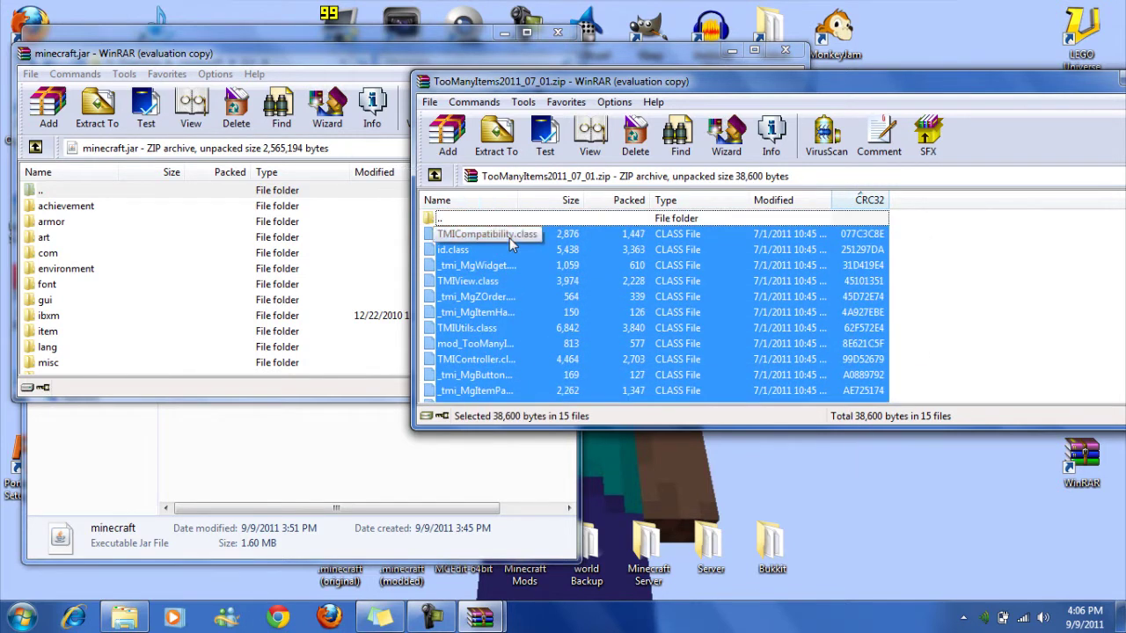
{"action": "left_click_drag", "start_coordinate": [509, 238], "coordinate": [355, 260]}
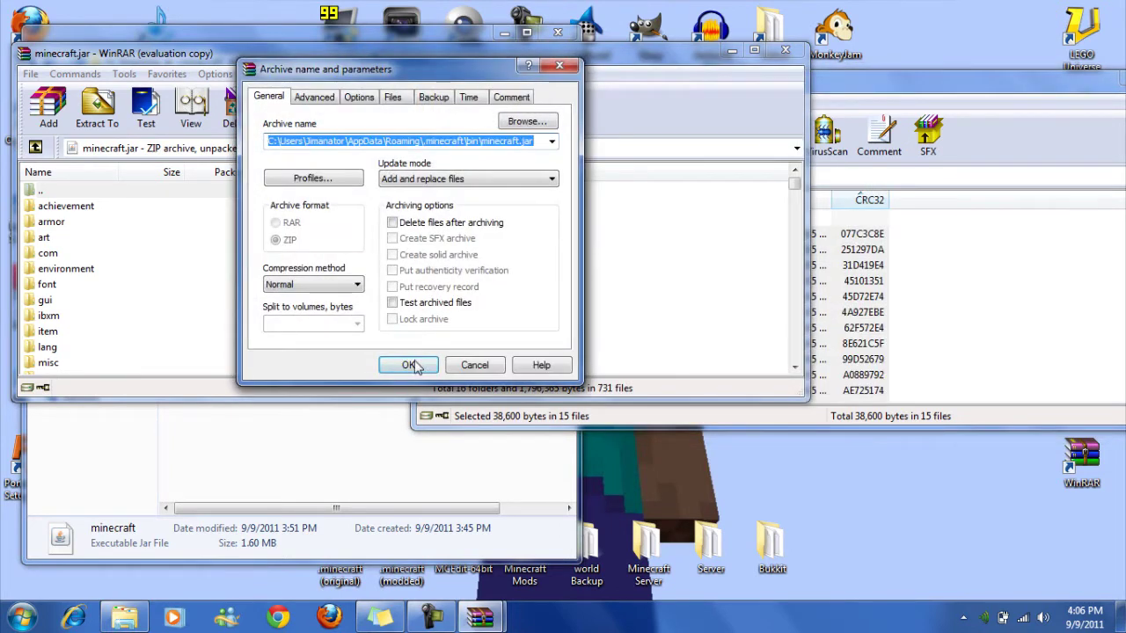
{"action": "left_click", "coordinate": [410, 364]}
Close the minecraft.jar archive and move the TooManyItems archive window fully into view
{"action": "left_click_drag", "start_coordinate": [229, 58], "coordinate": [310, 226]}
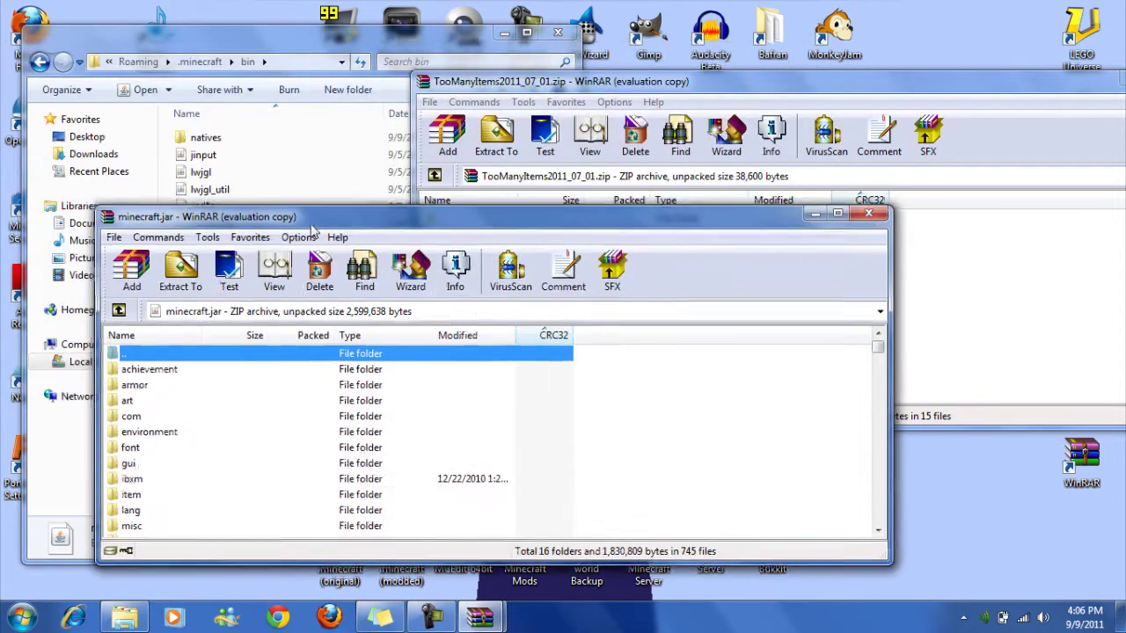
{"action": "left_click", "coordinate": [867, 217]}
{"action": "left_click_drag", "start_coordinate": [743, 76], "coordinate": [486, 79]}
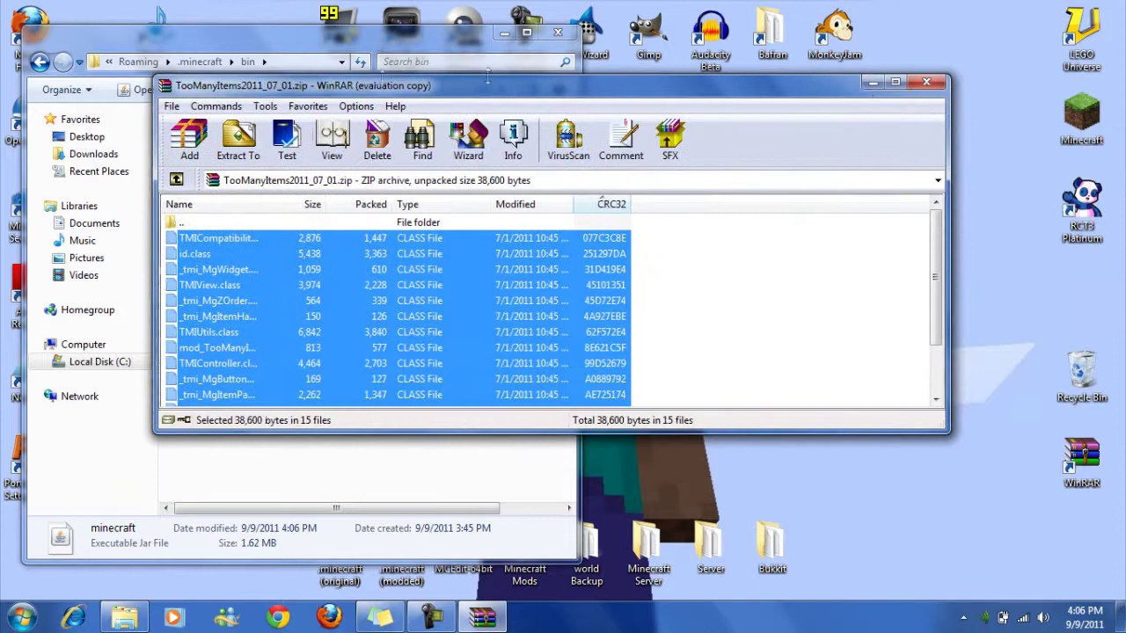
Close the TooManyItems archive, show the desktop, and launch Minecraft and log in with the remembered account details
{"action": "left_click", "coordinate": [926, 81]}
{"action": "key", "text": "super+d"}
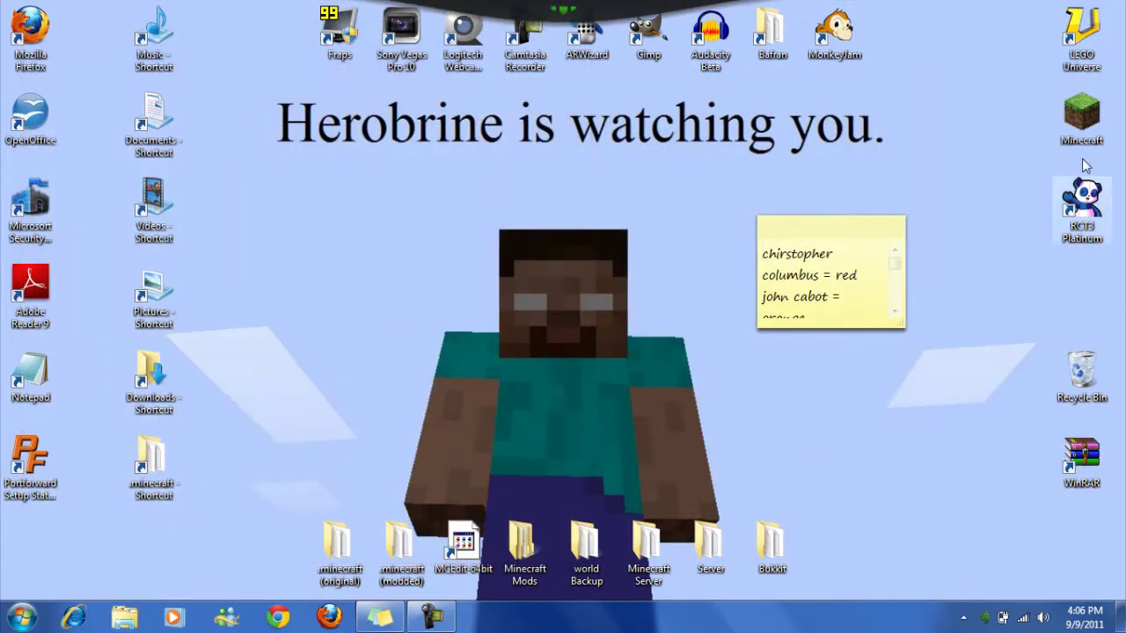
{"action": "double_click", "coordinate": [1081, 114]}
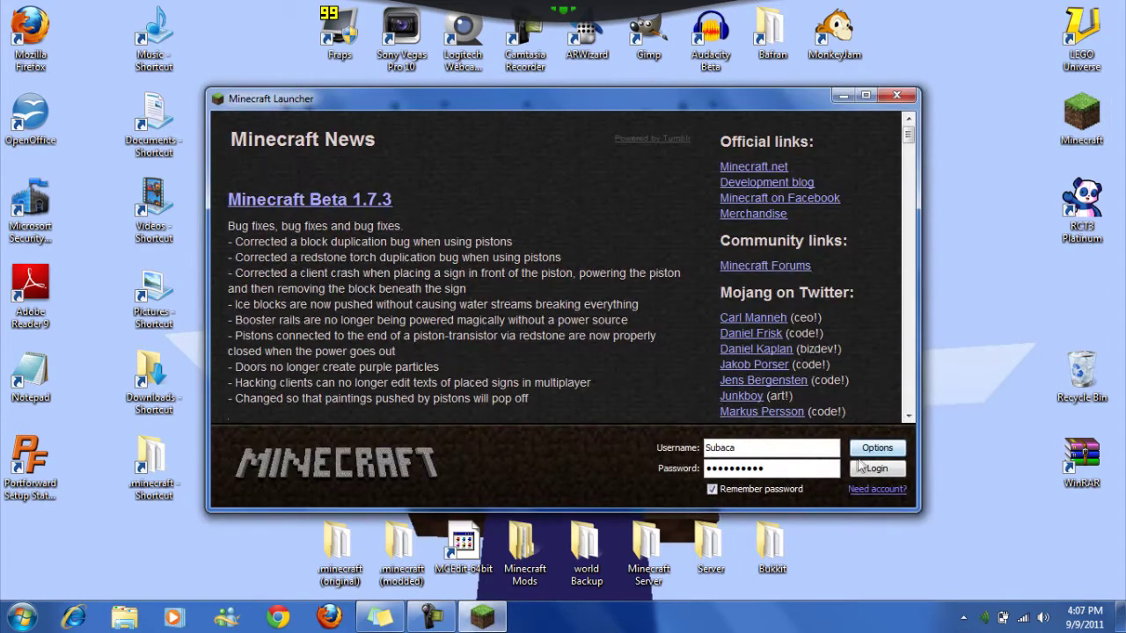
{"action": "left_click", "coordinate": [860, 465]}
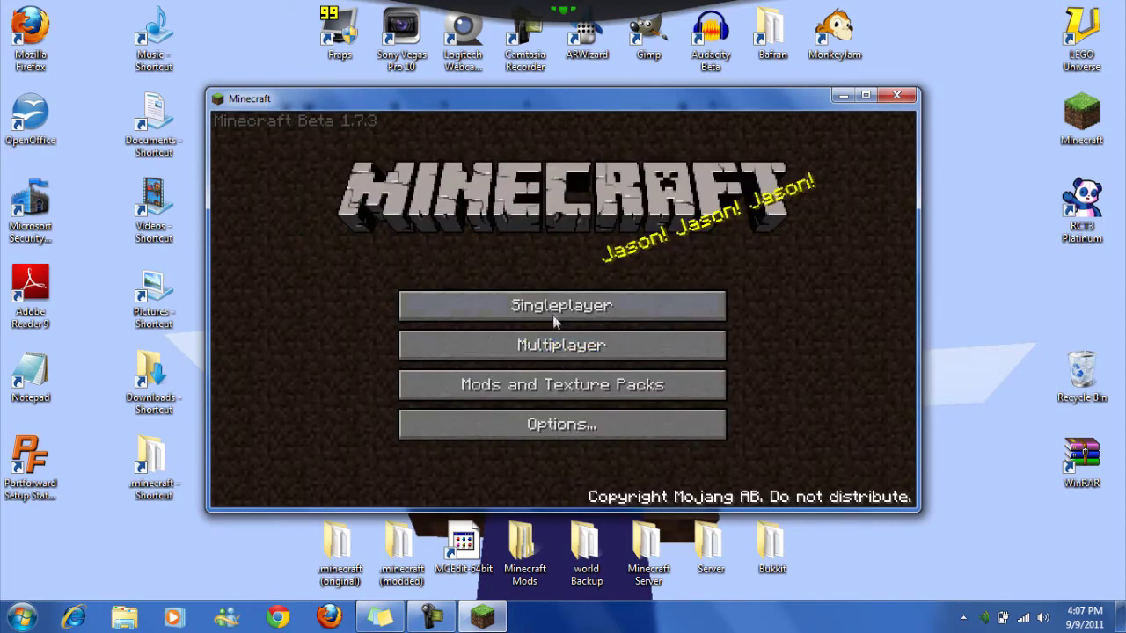
Load the Portal Mod Tutorial singleplayer world and toggle flight with the fly chat command
{"action": "left_click", "coordinate": [554, 318]}
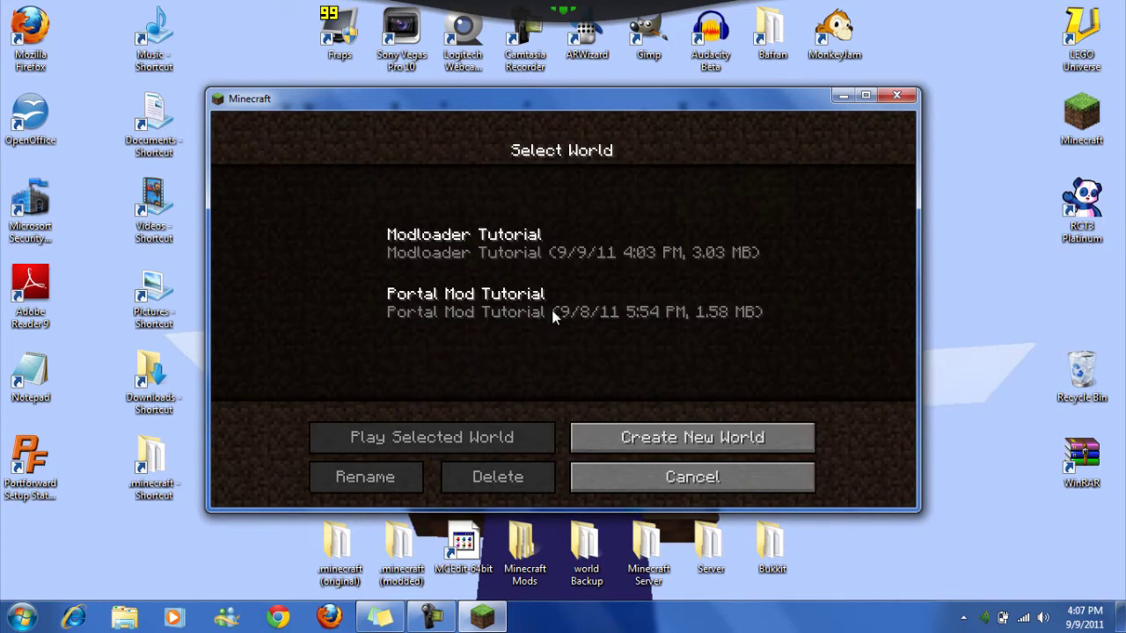
{"action": "double_click", "coordinate": [488, 315]}
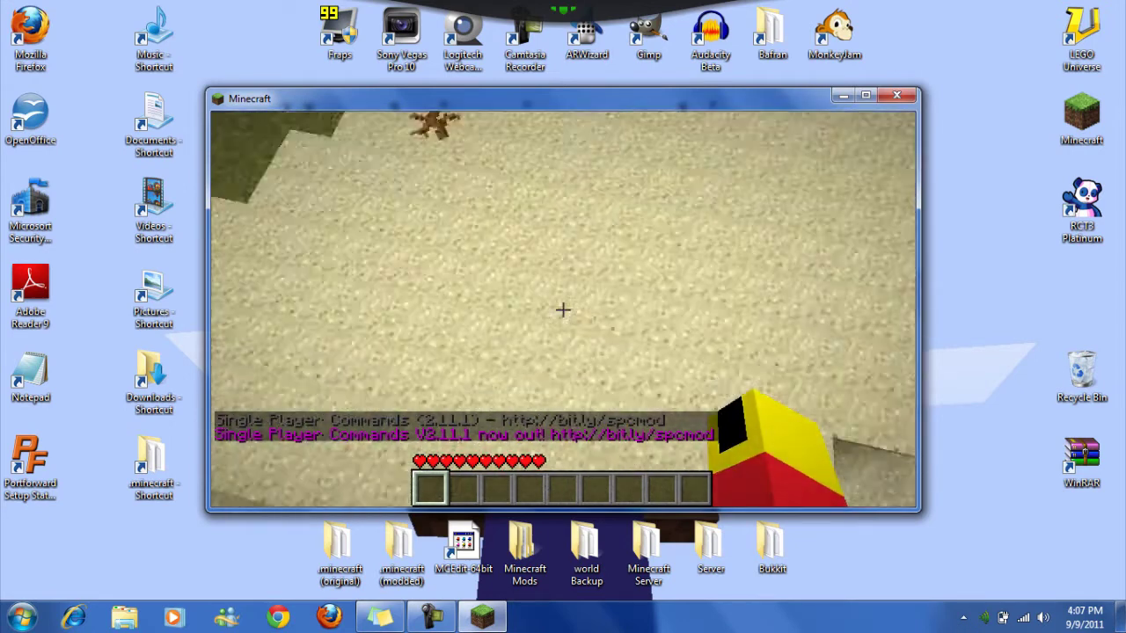
{"action": "type", "text": "t"}
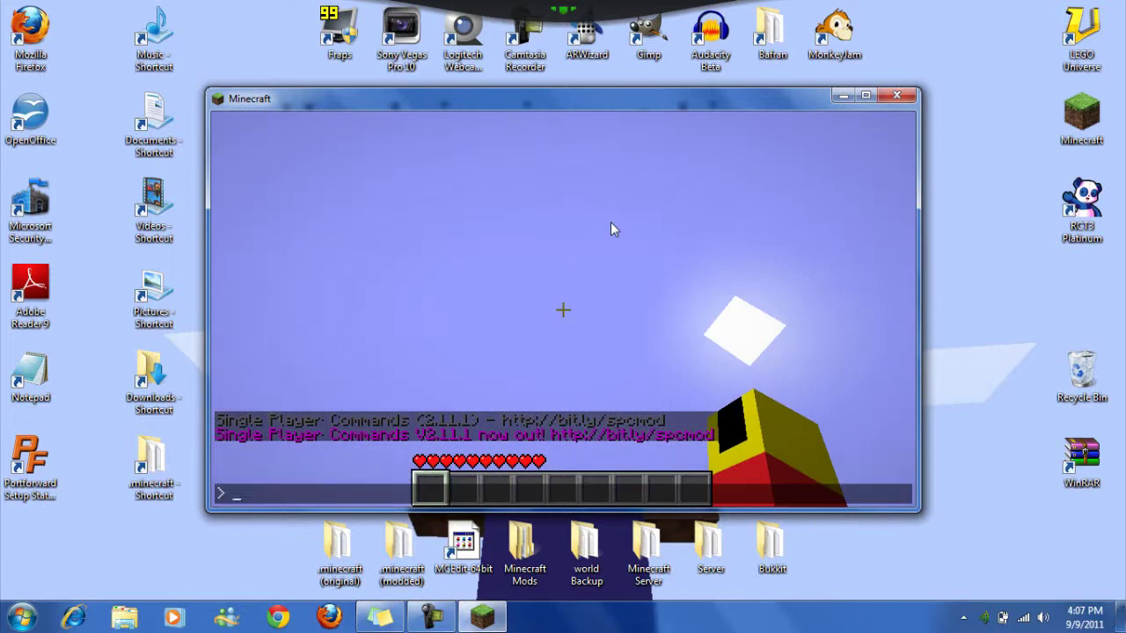
{"action": "type", "text": "fly"}
{"action": "key", "text": "Return"}
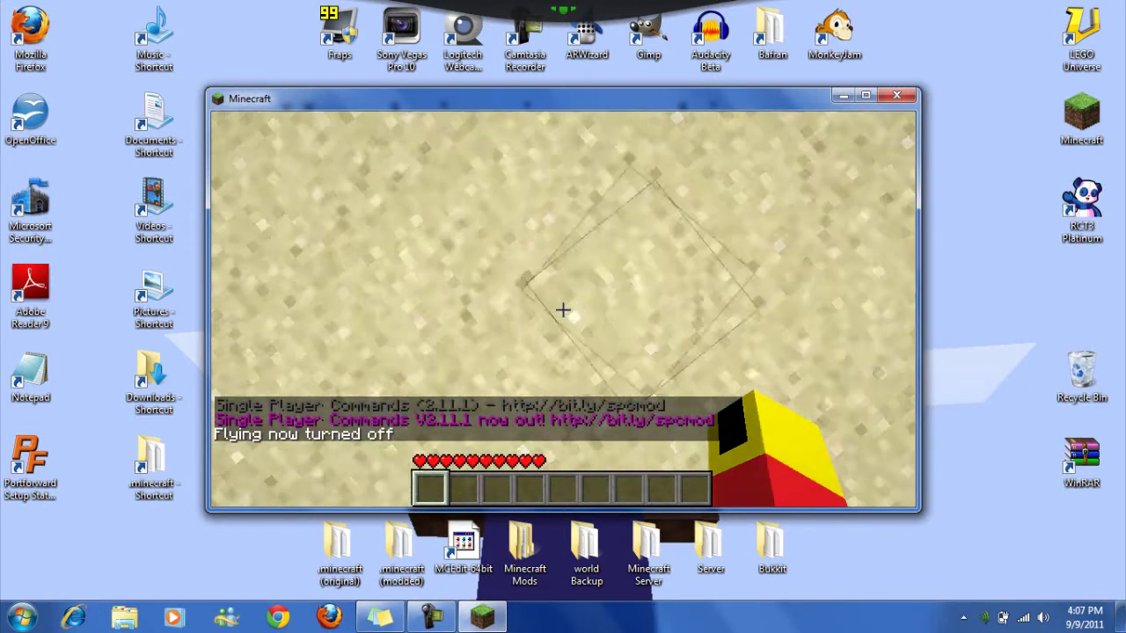
Add a portal gun and a stack of the white item with the red dot from page 5 of the TooManyItems list to the inventory
{"action": "key", "text": "e"}
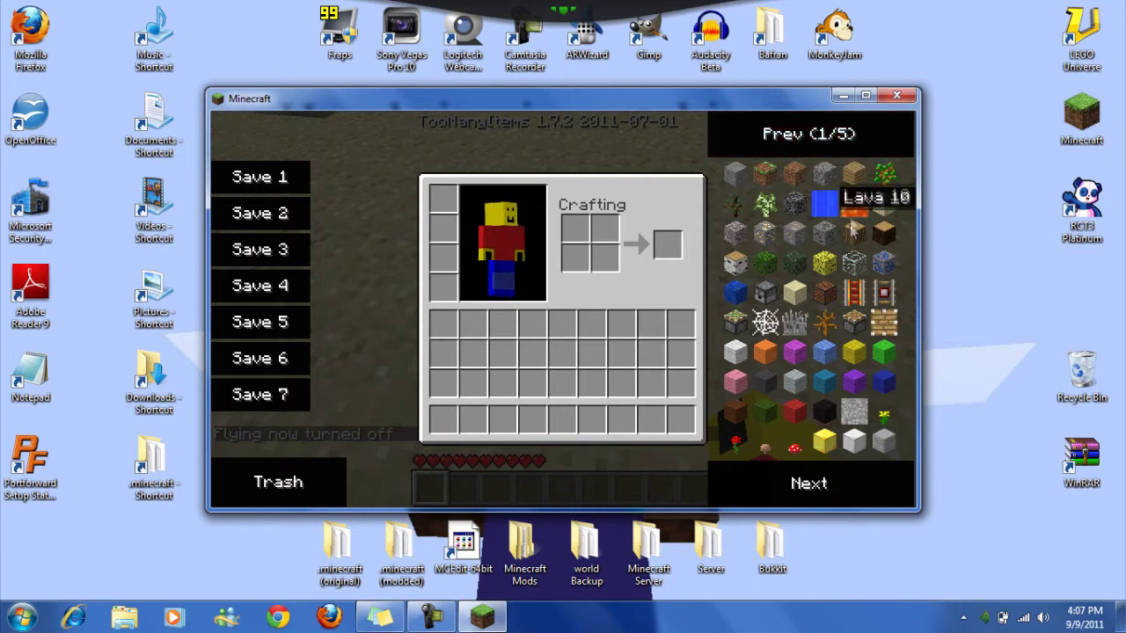
{"action": "left_click", "coordinate": [823, 485]}
{"action": "left_click", "coordinate": [823, 486]}
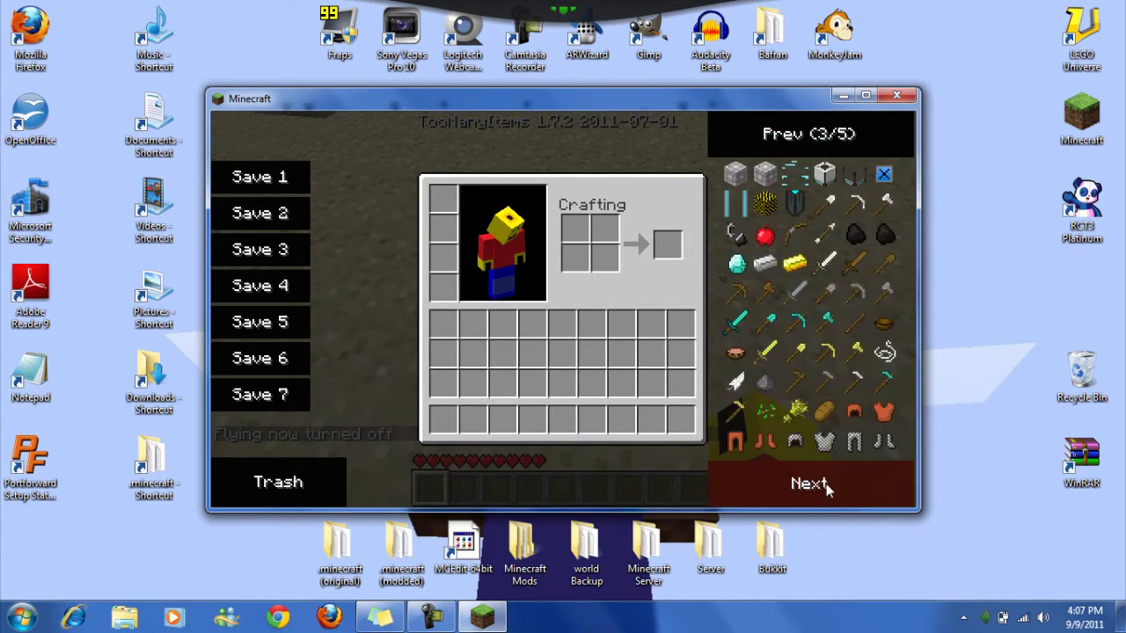
{"action": "left_click", "coordinate": [841, 484]}
{"action": "left_click", "coordinate": [837, 482]}
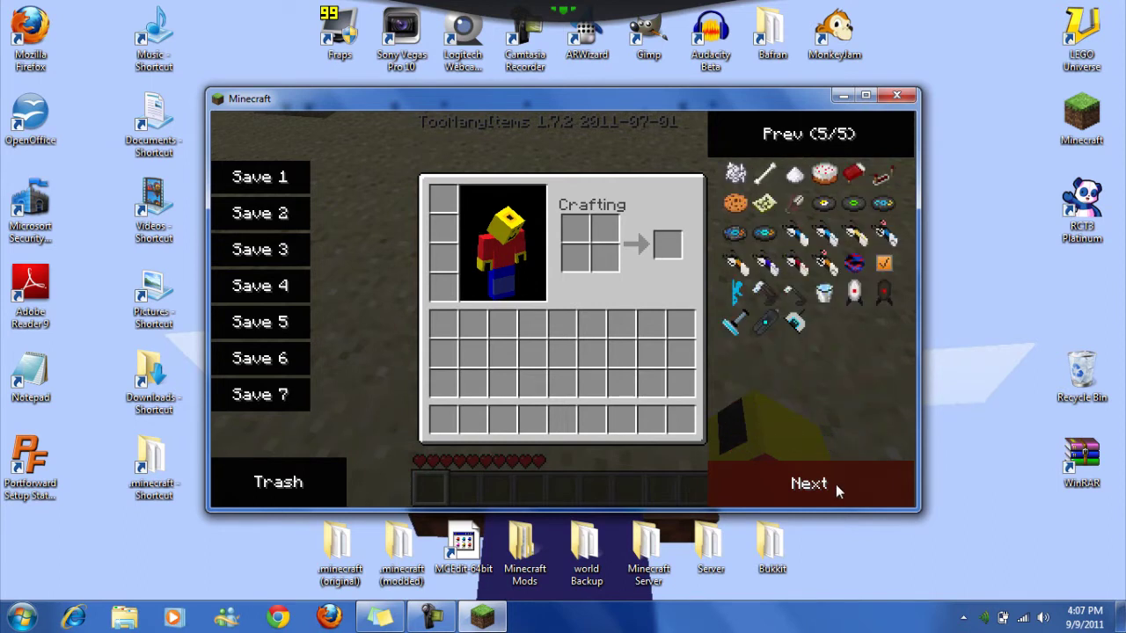
{"action": "left_click", "coordinate": [800, 239]}
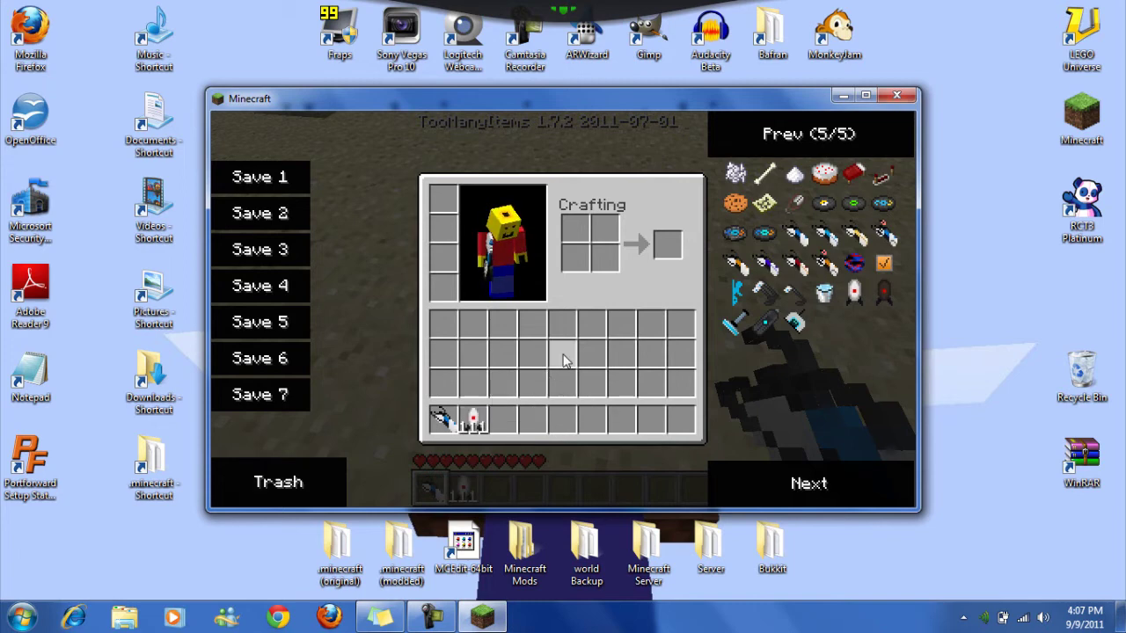
{"action": "key", "text": "e"}
Equip the portal gun and fire a blue portal and an orange portal at the sand
{"action": "key", "text": "2"}
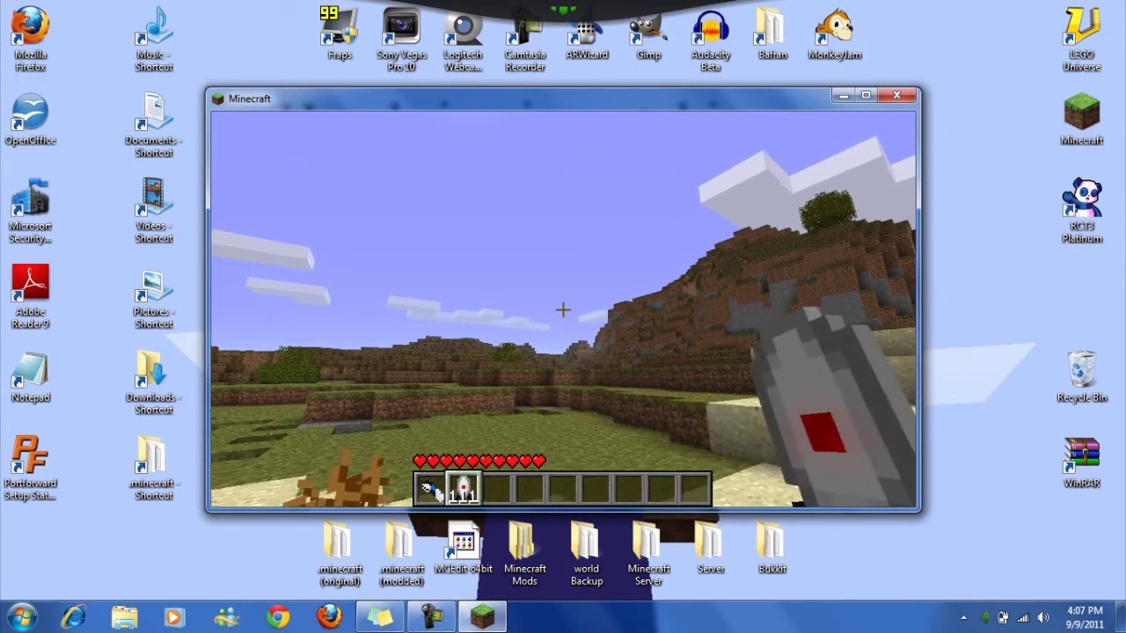
{"action": "key", "text": "1"}
{"action": "left_click", "coordinate": [562, 309]}
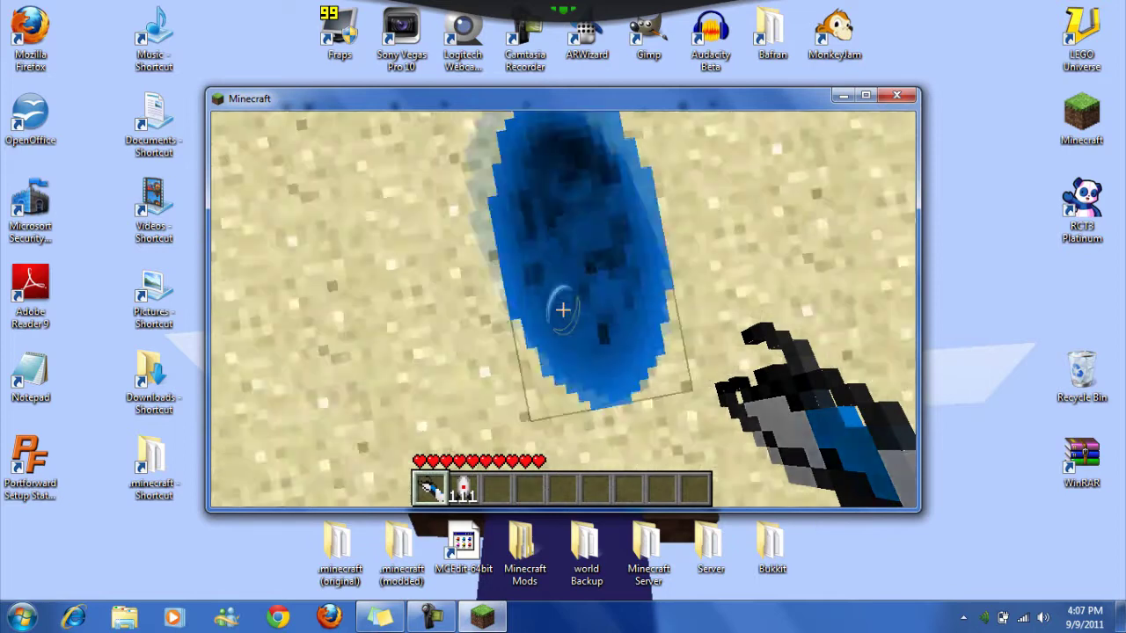
{"action": "right_click", "coordinate": [562, 310]}
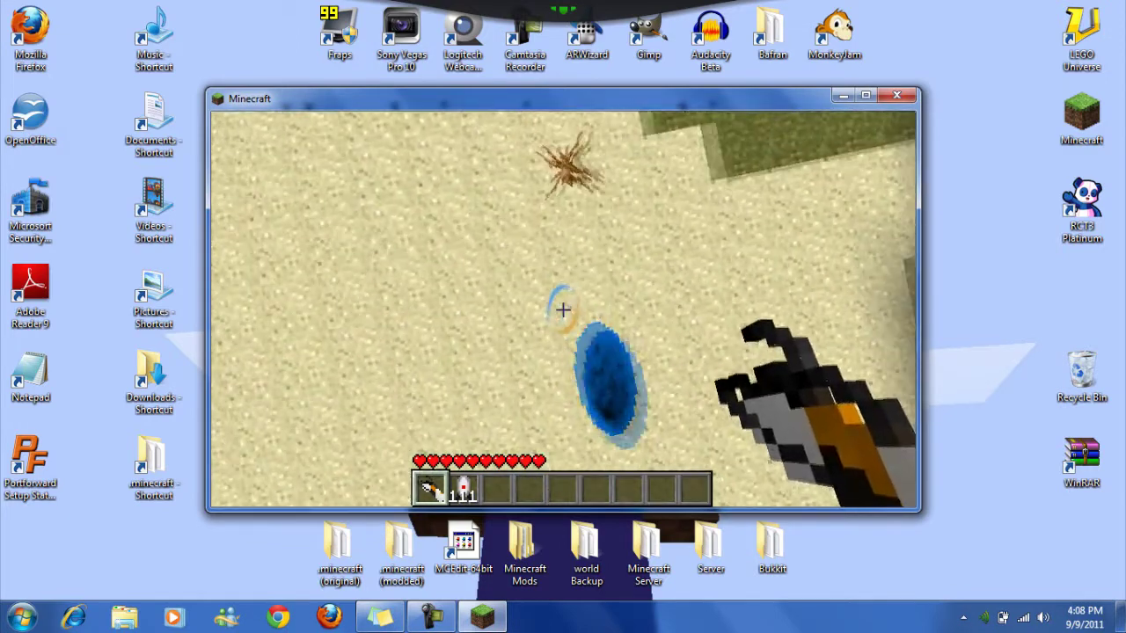
Add a Golden Pickaxe from page 3 of the TooManyItems list to the inventory and return to the world
{"action": "key", "text": "e"}
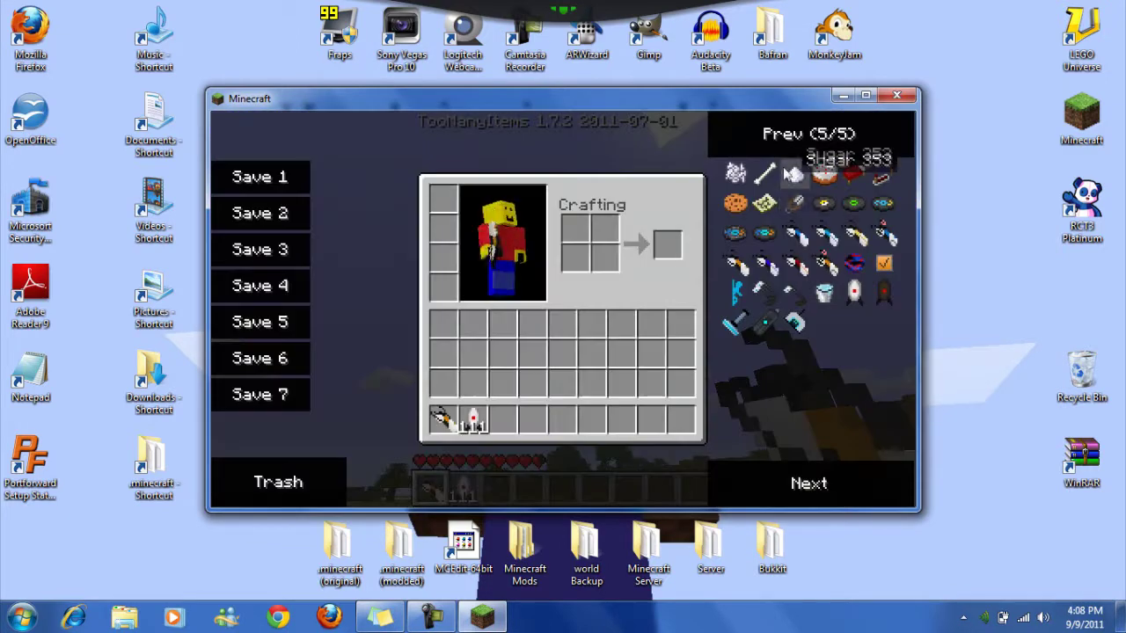
{"action": "left_click", "coordinate": [776, 143]}
{"action": "left_click", "coordinate": [777, 142]}
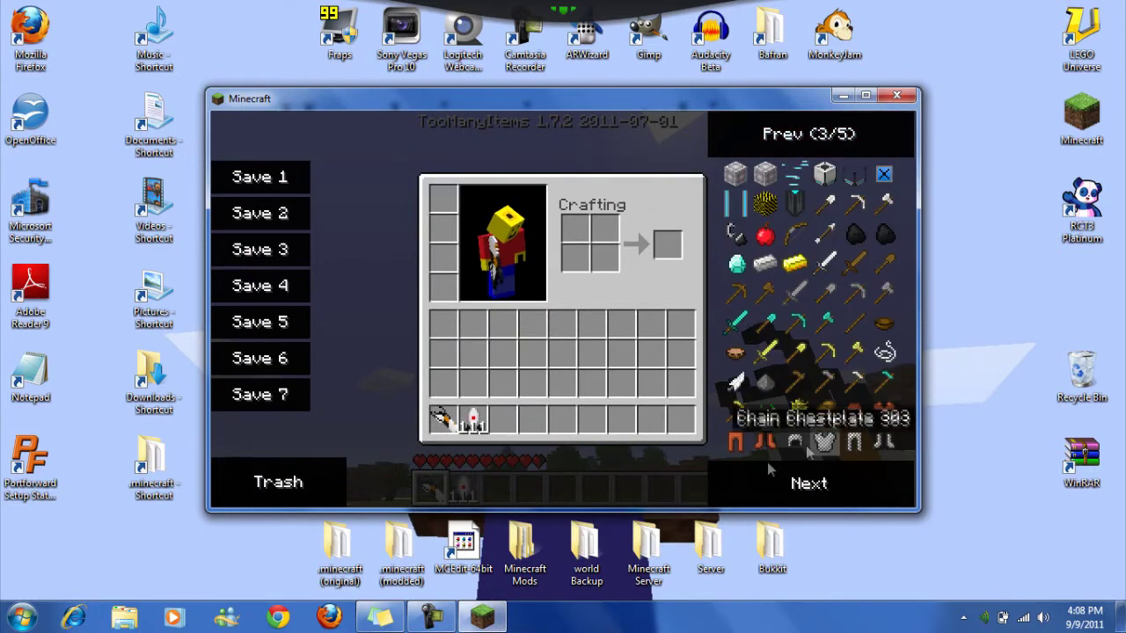
{"action": "key", "text": "shift"}
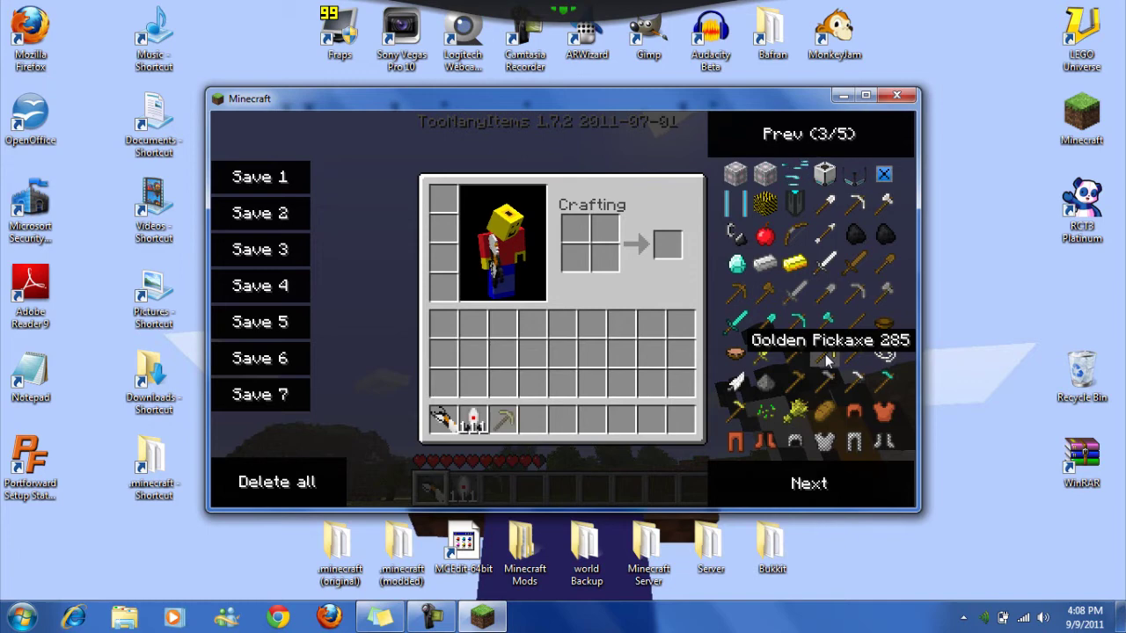
{"action": "key", "text": "e"}
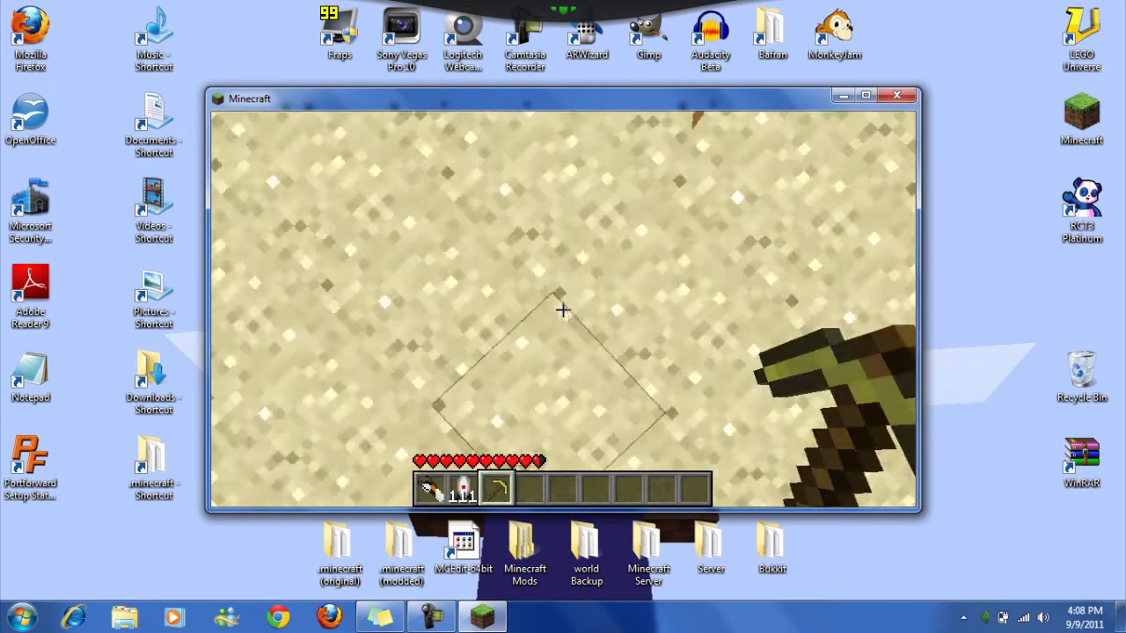
Dig into the sand blocks with the golden pickaxe
{"action": "left_click", "coordinate": [563, 310]}
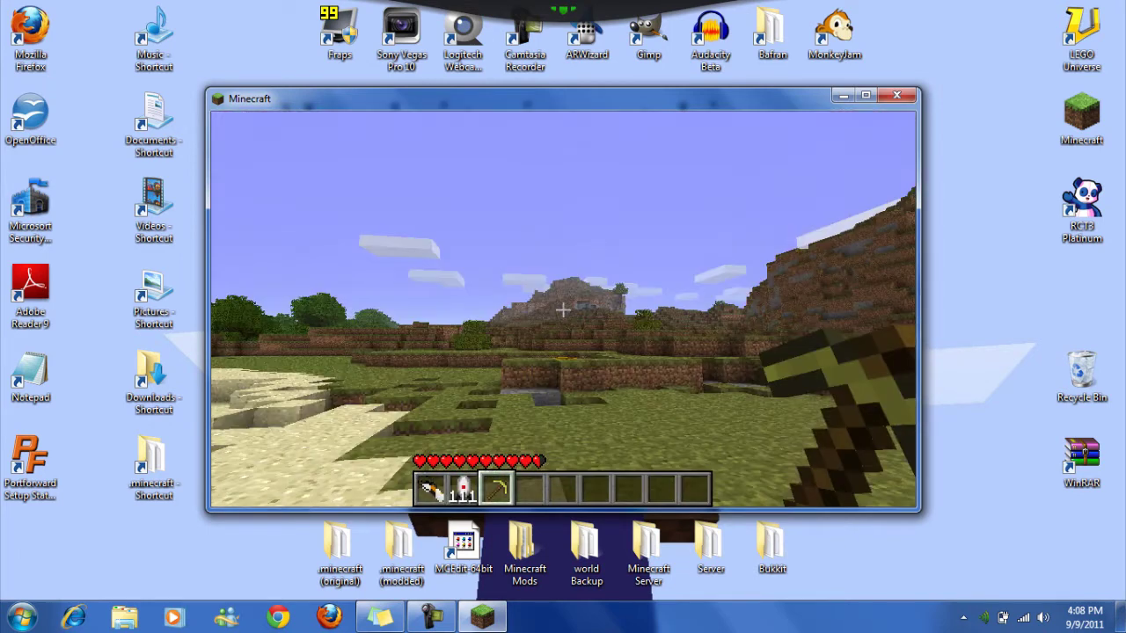
{"action": "left_click", "coordinate": [562, 310]}
{"action": "left_click", "coordinate": [563, 310]}
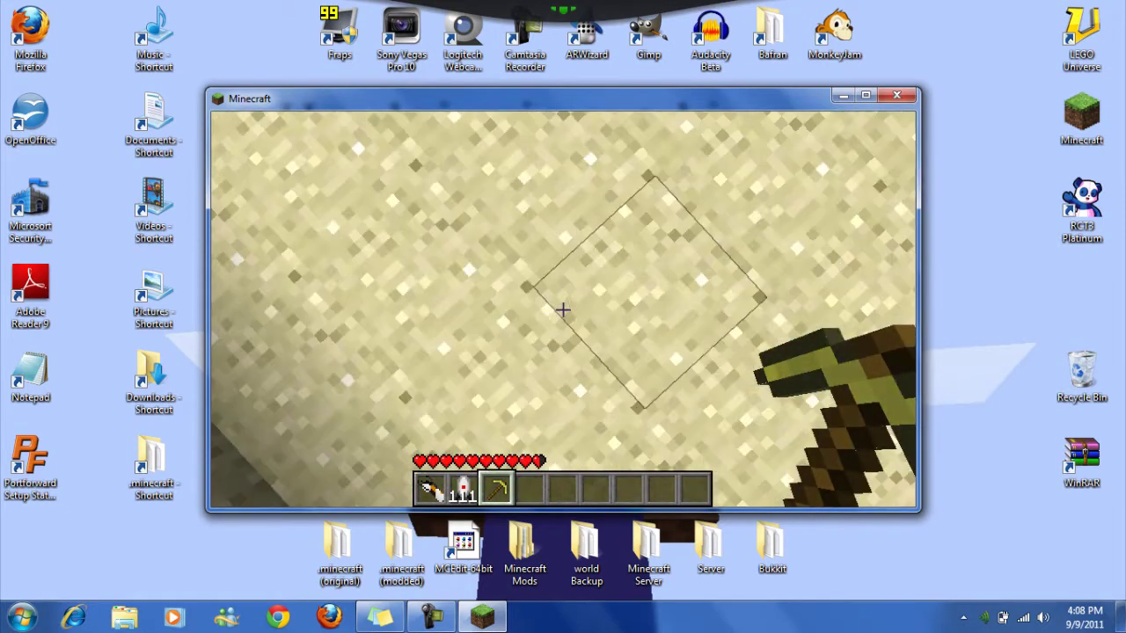
{"action": "left_click", "coordinate": [563, 310]}
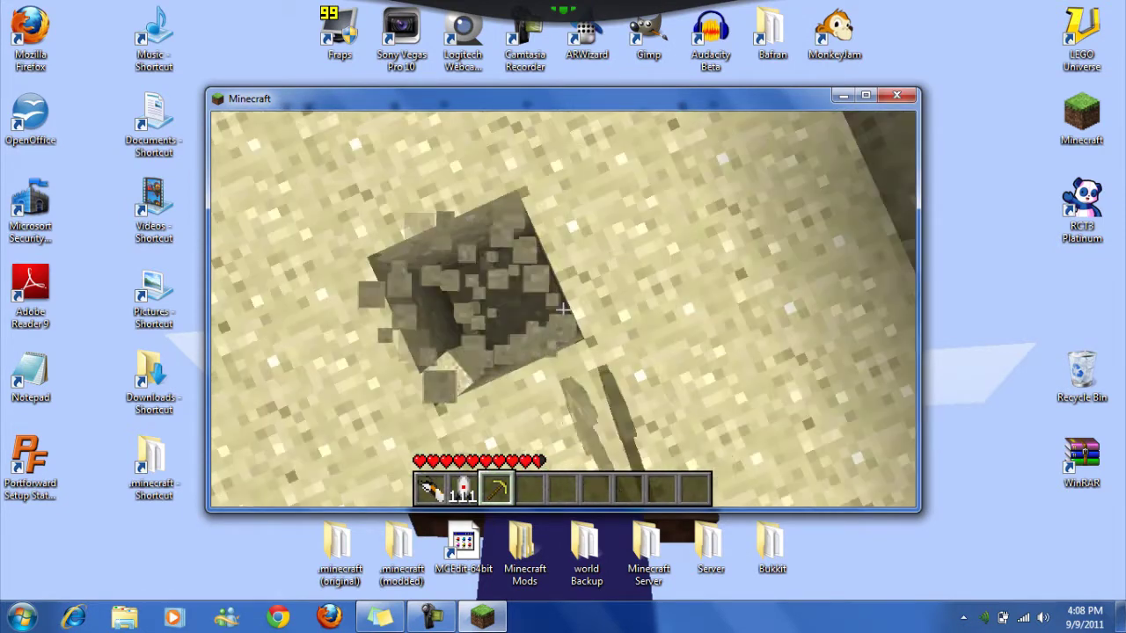
{"action": "left_click", "coordinate": [563, 310]}
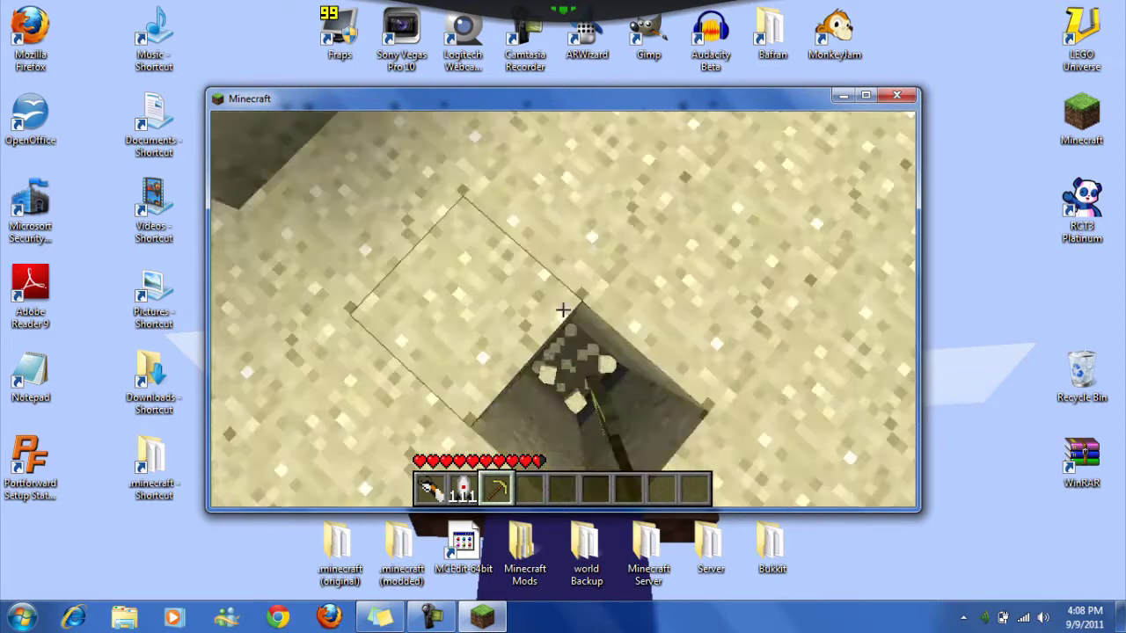
{"action": "left_click", "coordinate": [563, 310]}
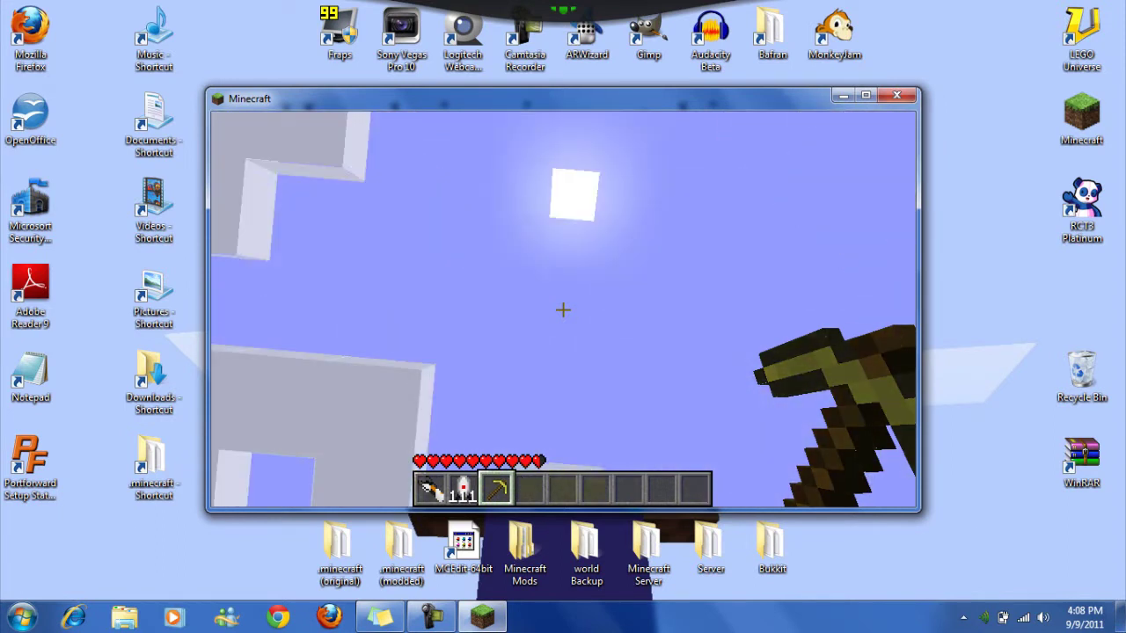
Save the current inventory to TooManyItems slot 1, then save it to slot 2 and clear that second save
{"action": "key", "text": "e"}
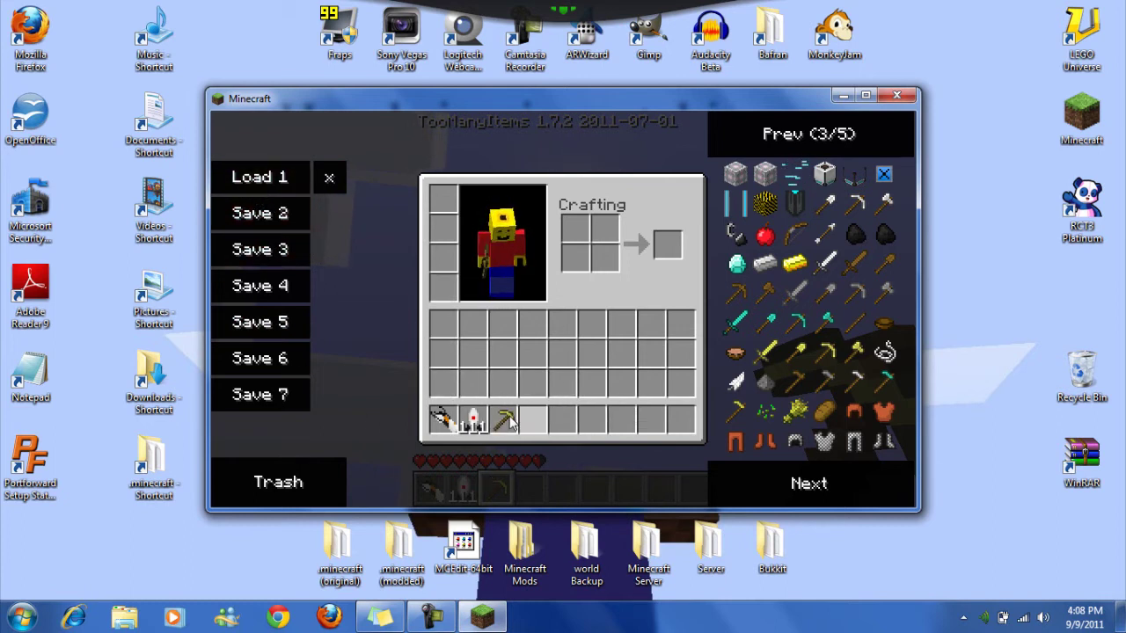
{"action": "left_click", "coordinate": [264, 221]}
{"action": "left_click", "coordinate": [332, 218]}
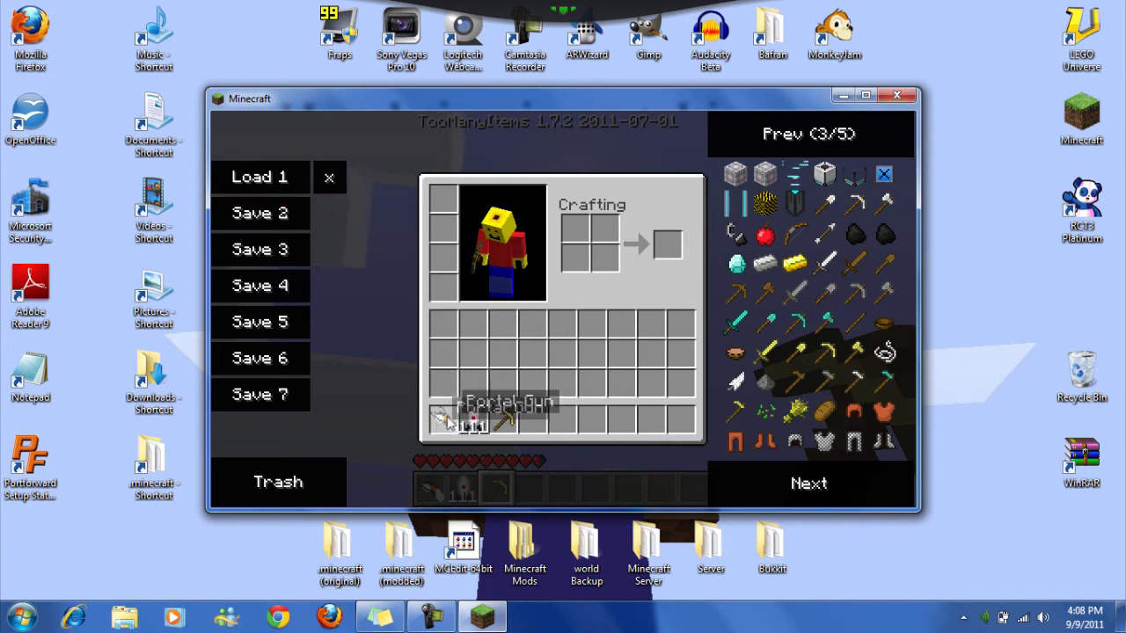
Delete all items from the inventory, restore them from saved slot 1 and return to the world
{"action": "left_click", "coordinate": [300, 489], "text": "shift"}
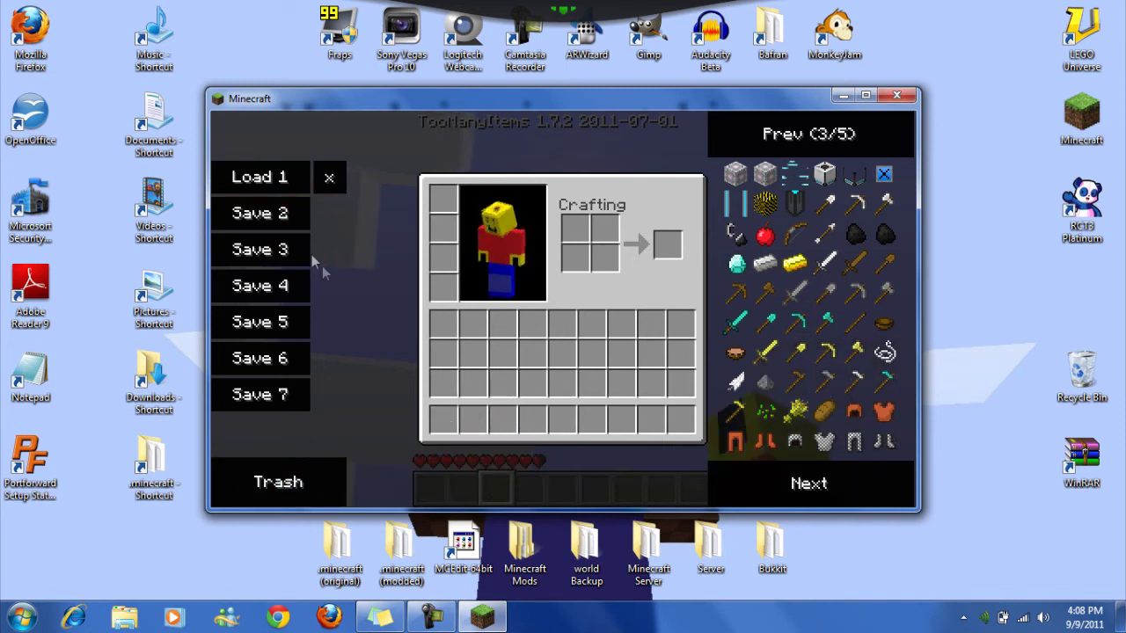
{"action": "left_click", "coordinate": [277, 195]}
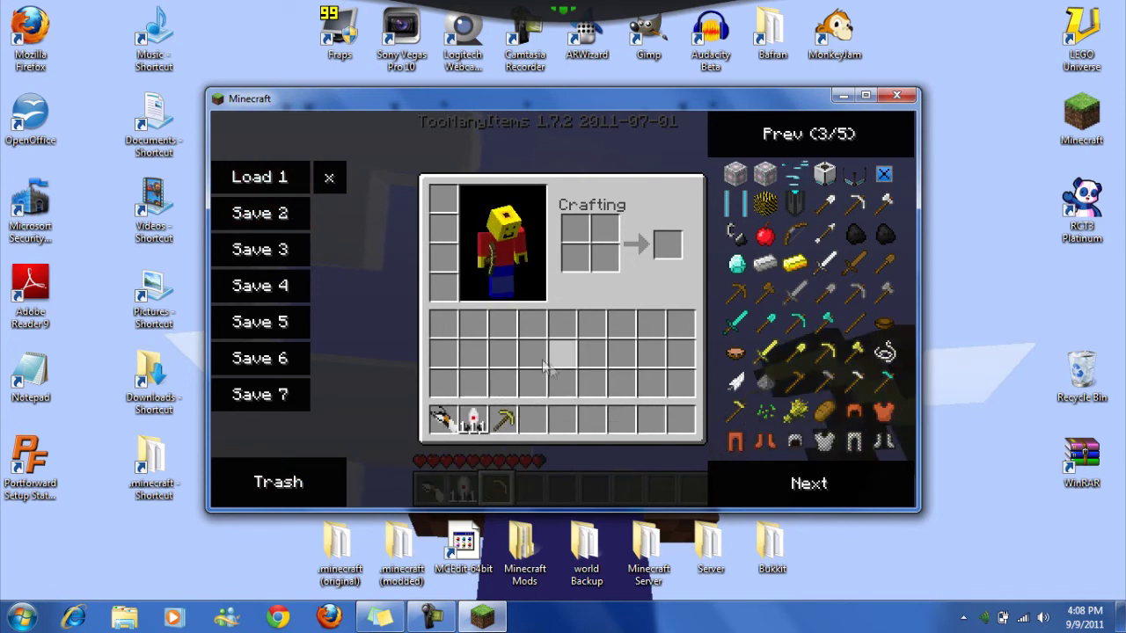
{"action": "key", "text": "e"}
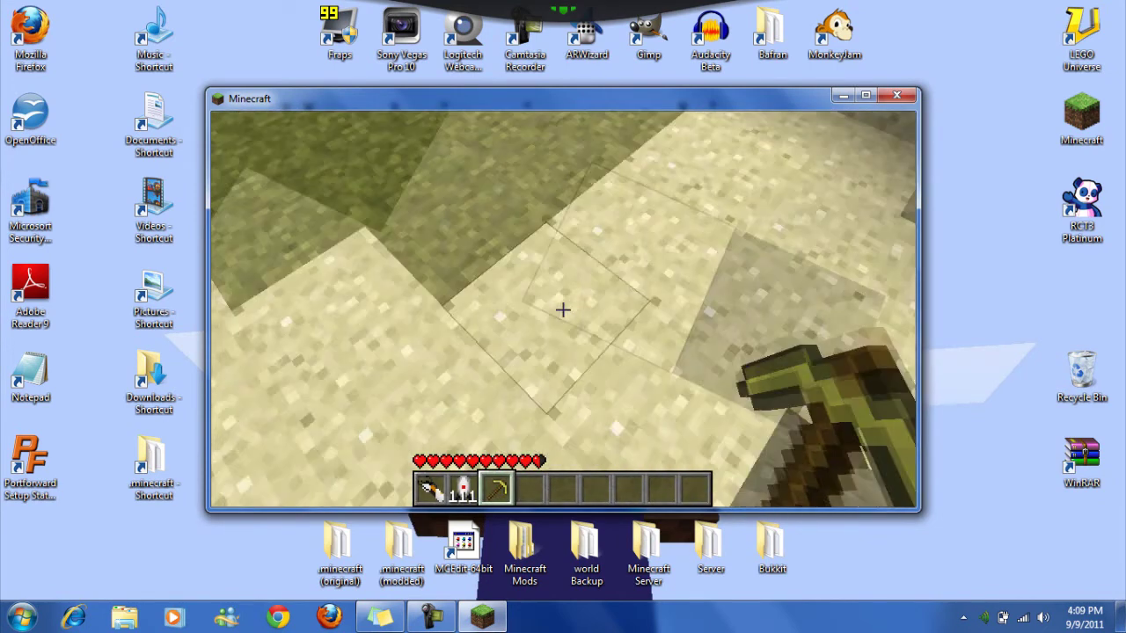